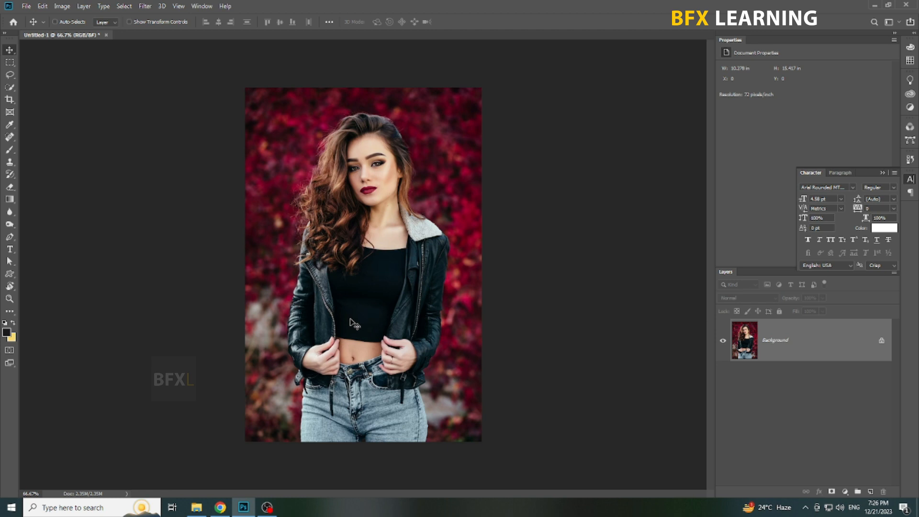
Select the woman as the subject and hide the red background with a layer mask.
{"action": "left_click", "coordinate": [124, 6]}
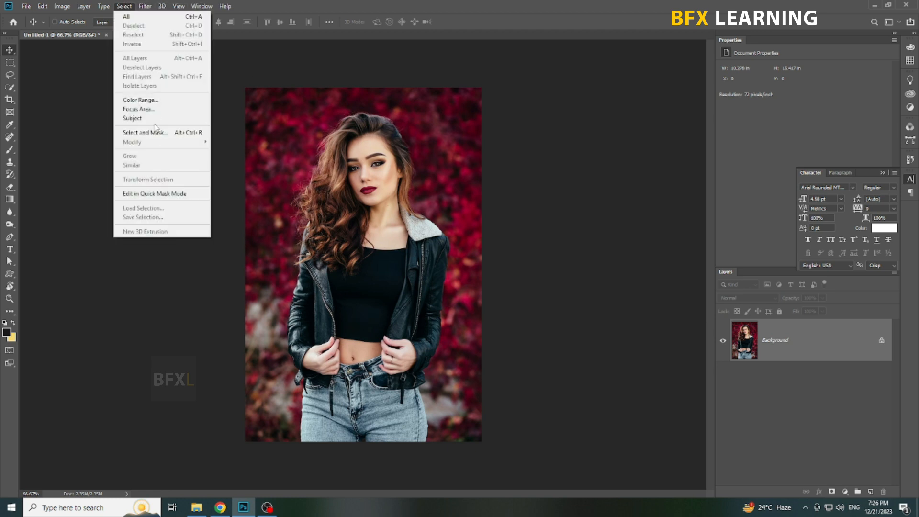
{"action": "left_click", "coordinate": [138, 118]}
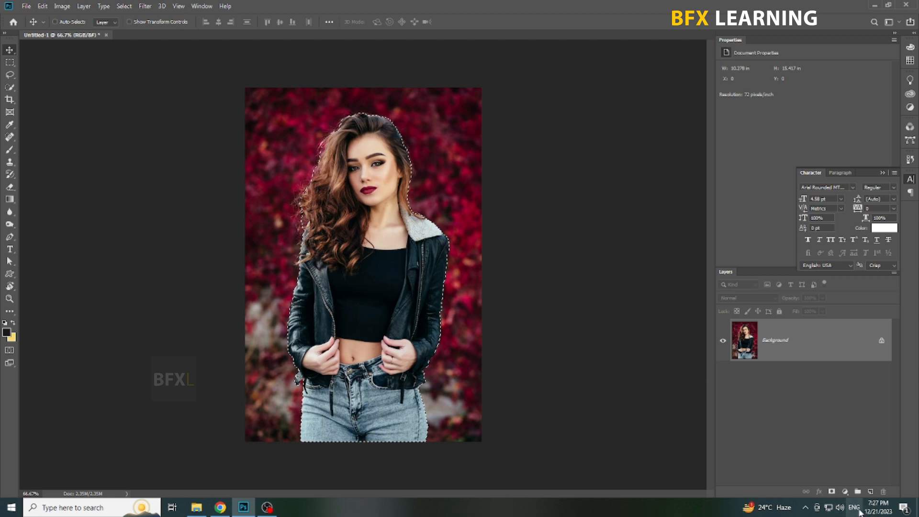
{"action": "left_click", "coordinate": [832, 492]}
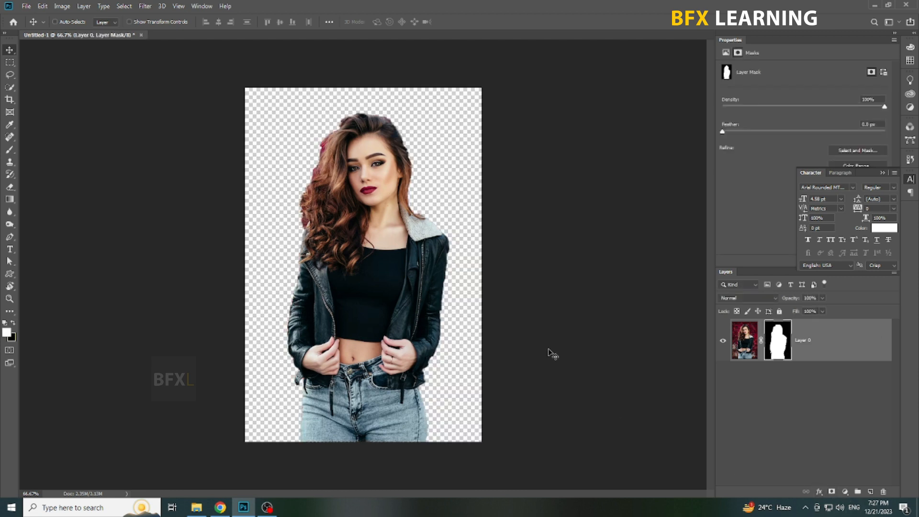
Hide the masked photo layer, add a white letter H text, and scale it up to about 598 pt.
{"action": "left_click", "coordinate": [722, 341]}
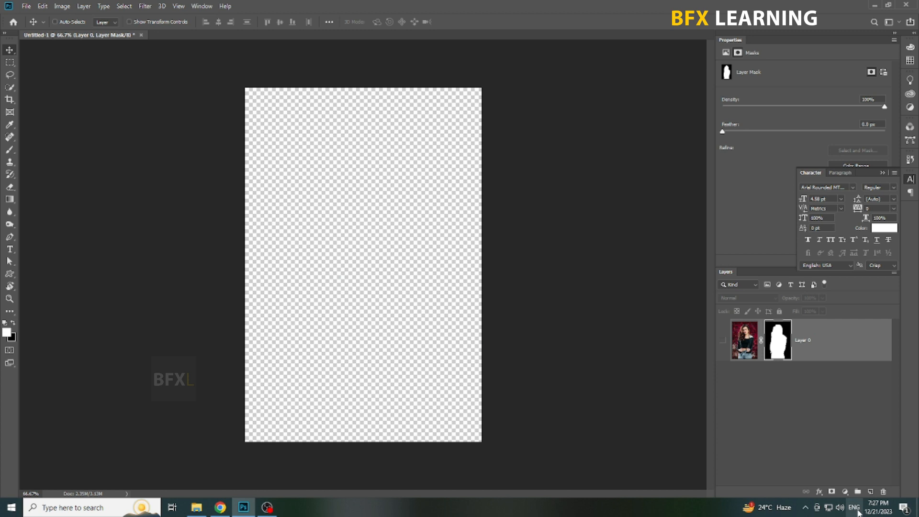
{"action": "left_click", "coordinate": [10, 249]}
{"action": "left_click", "coordinate": [282, 195]}
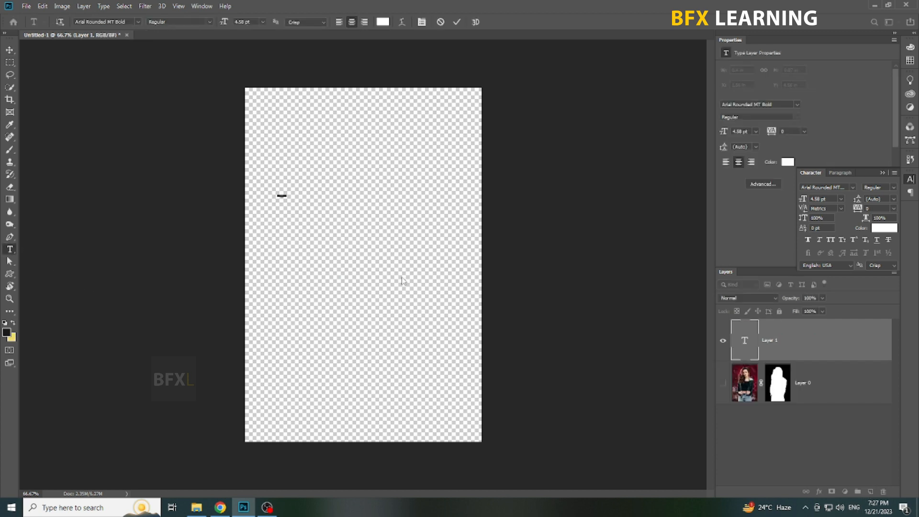
{"action": "type", "text": "H"}
{"action": "key", "text": "ctrl+t"}
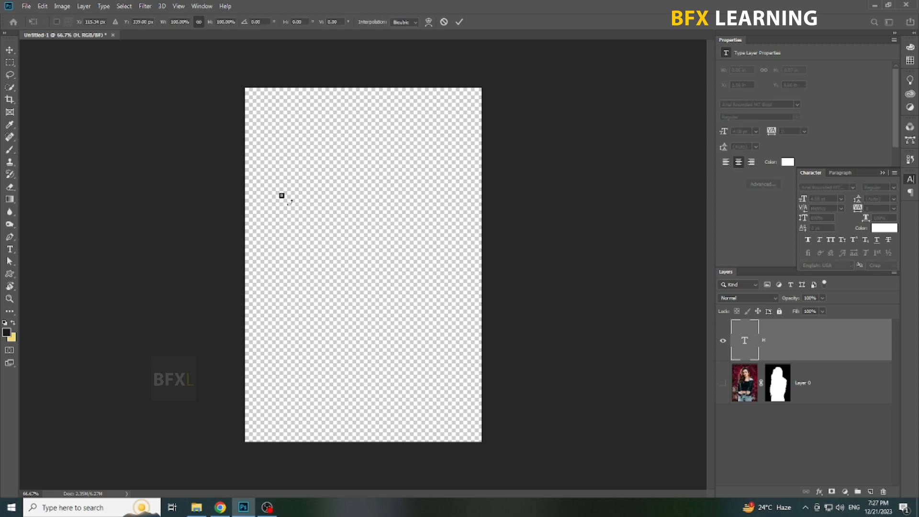
{"action": "left_click_drag", "start_coordinate": [282, 197], "coordinate": [429, 388]}
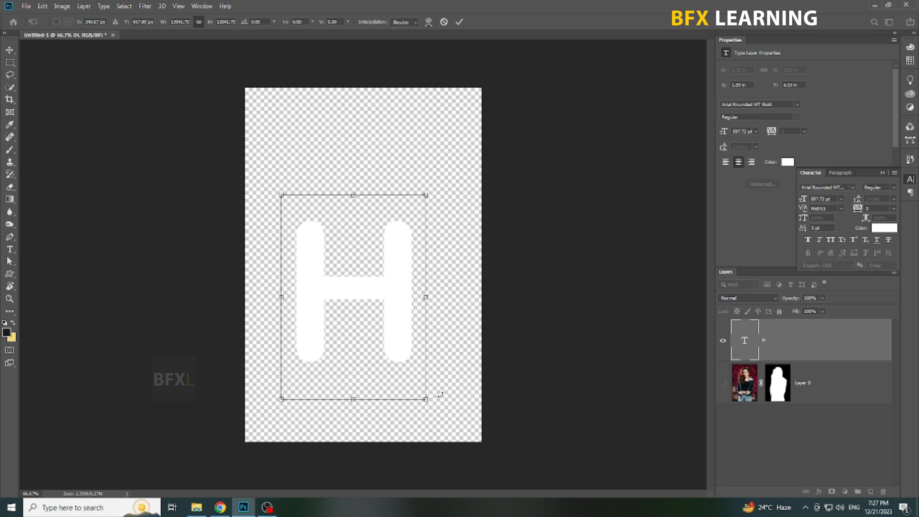
{"action": "key", "text": "Return"}
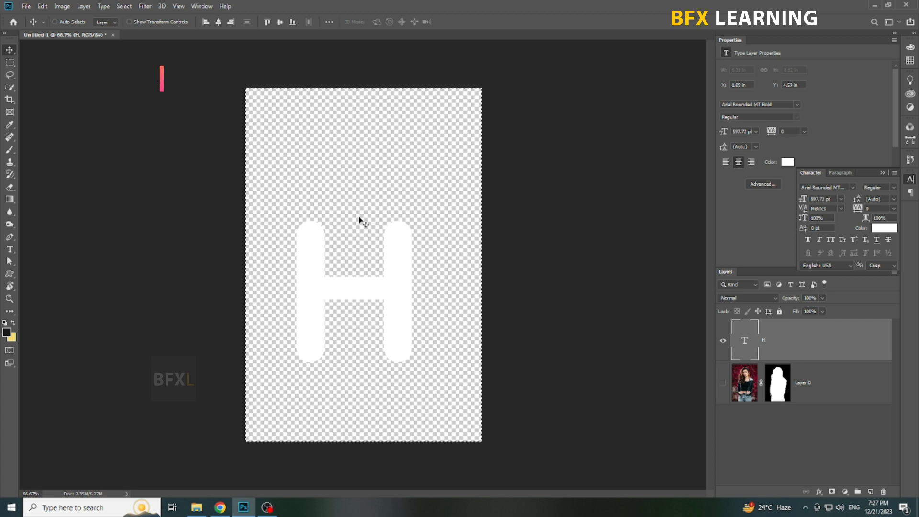
Reposition the H near the middle of the canvas and enlarge it to about 620 pt.
{"action": "left_click", "coordinate": [219, 22]}
{"action": "key", "text": "ctrl+d"}
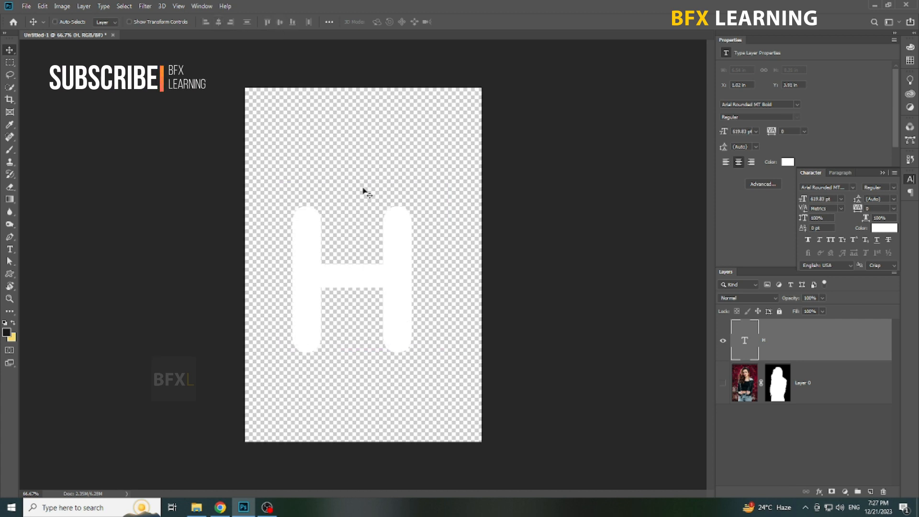
{"action": "key", "text": "shift+Right"}
{"action": "key", "text": "shift+Right"}
{"action": "key", "text": "shift+Right"}
{"action": "key", "text": "shift+Up"}
{"action": "key", "text": "shift+Up"}
{"action": "key", "text": "shift+Up"}
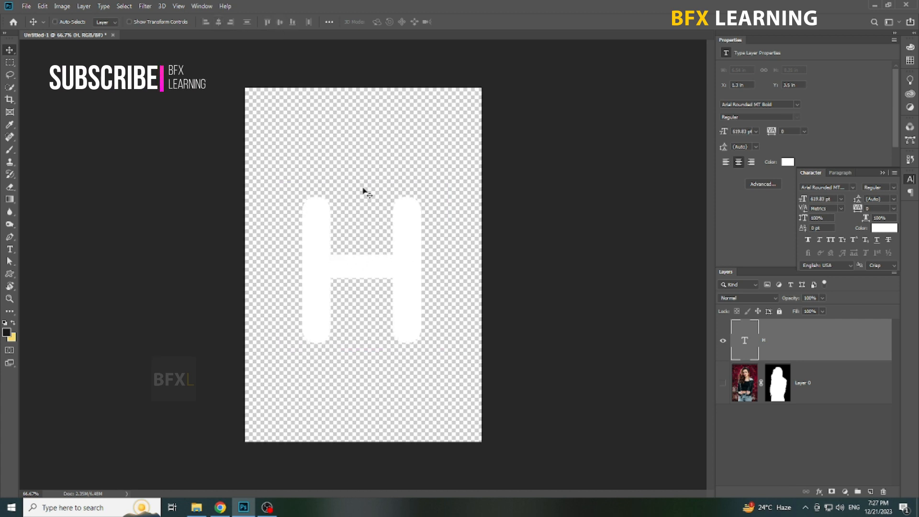
Show the masked photo layer again and move it above the H text layer.
{"action": "left_click", "coordinate": [828, 384]}
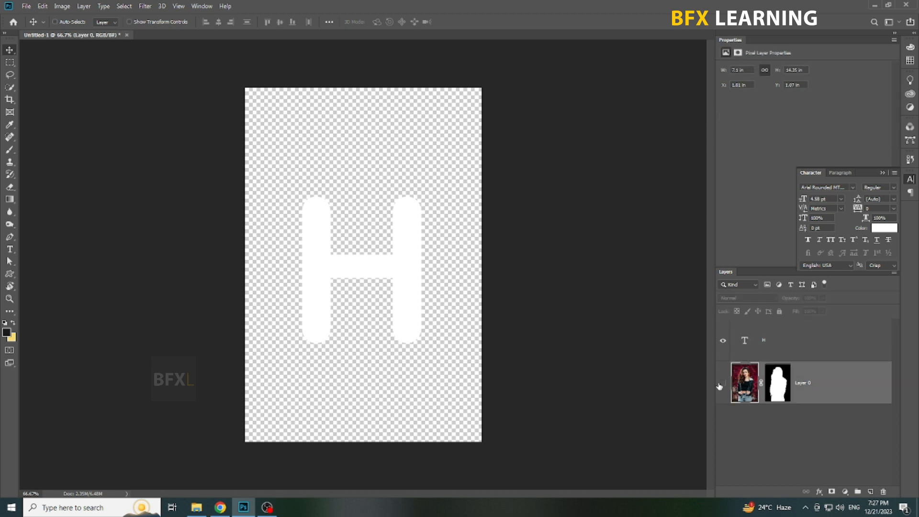
{"action": "left_click", "coordinate": [722, 383]}
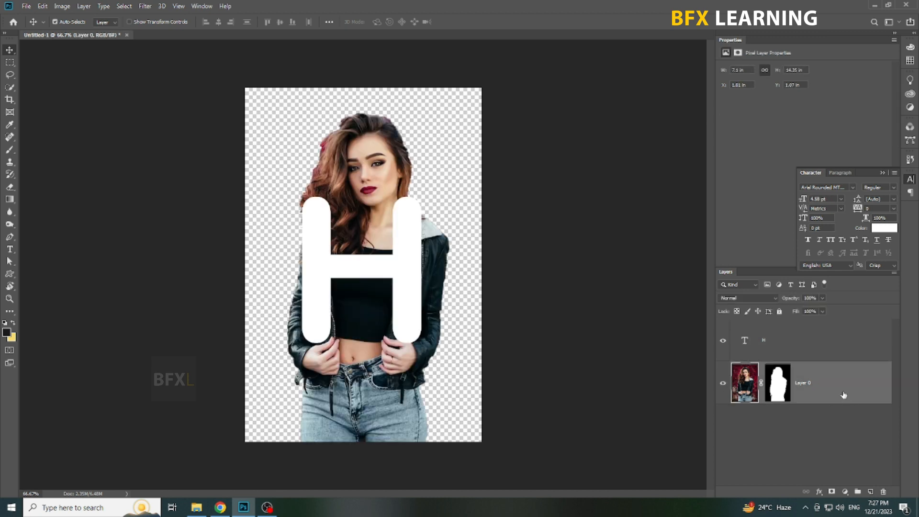
{"action": "left_click_drag", "start_coordinate": [844, 395], "coordinate": [828, 328]}
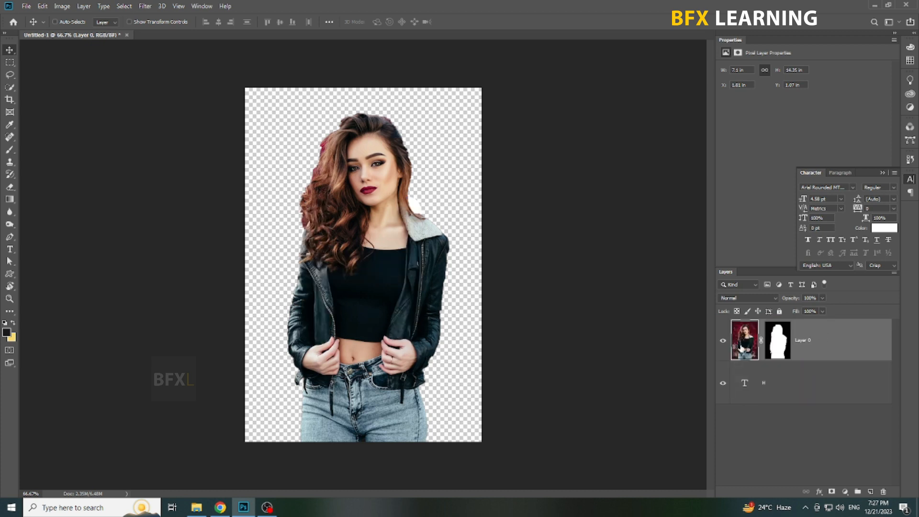
Convert the masked photo layer to a smart object and lower its opacity to 24%.
{"action": "right_click", "coordinate": [800, 348]}
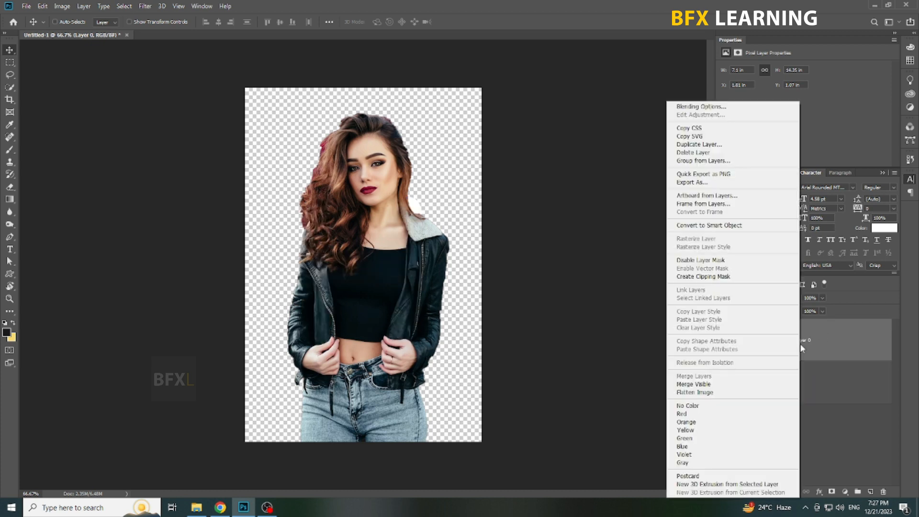
{"action": "left_click", "coordinate": [711, 226]}
{"action": "left_click", "coordinate": [822, 298]}
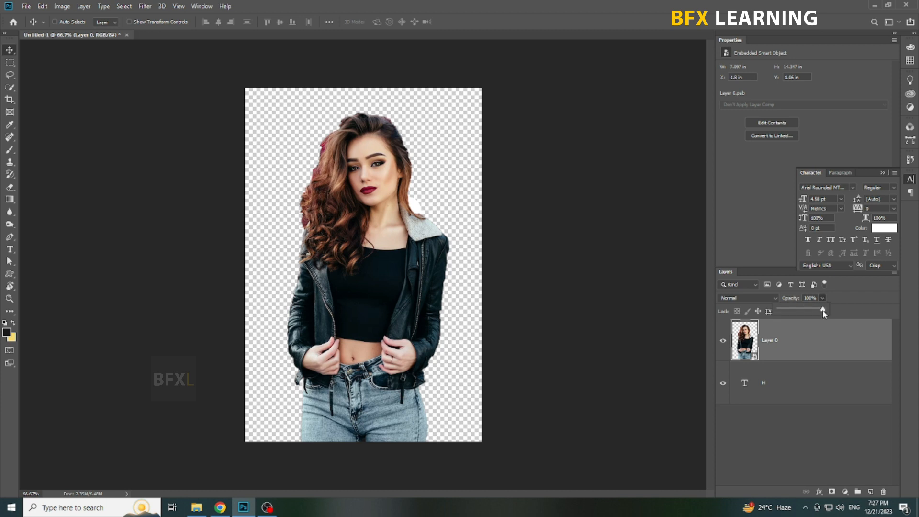
{"action": "left_click_drag", "start_coordinate": [807, 311], "coordinate": [804, 311]}
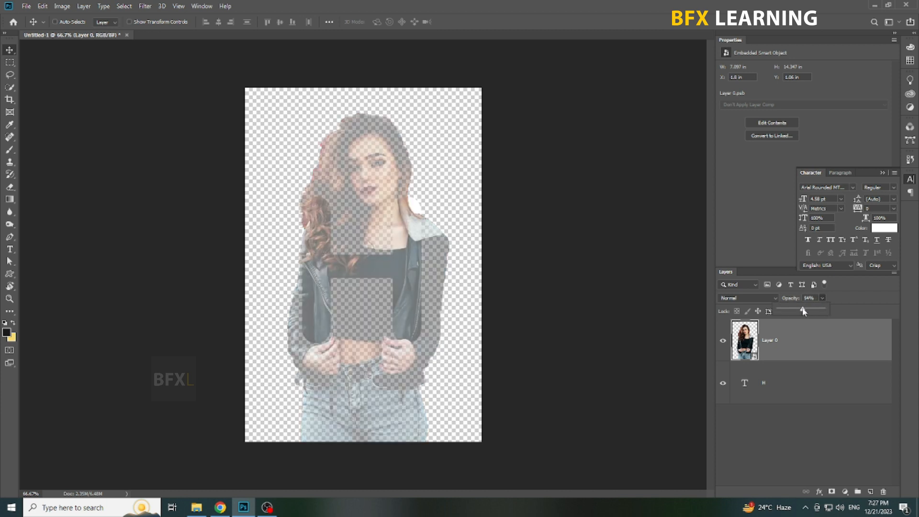
{"action": "key", "text": "ctrl+plus"}
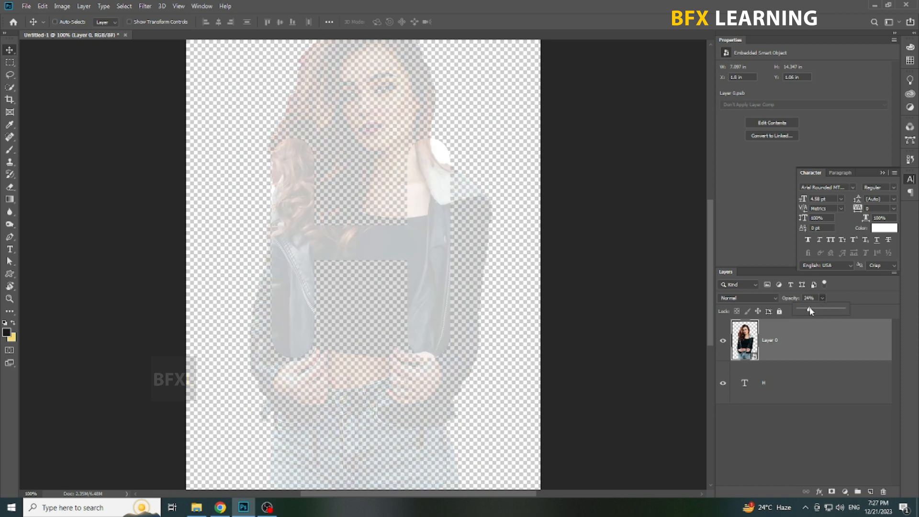
{"action": "left_click", "coordinate": [410, 351]}
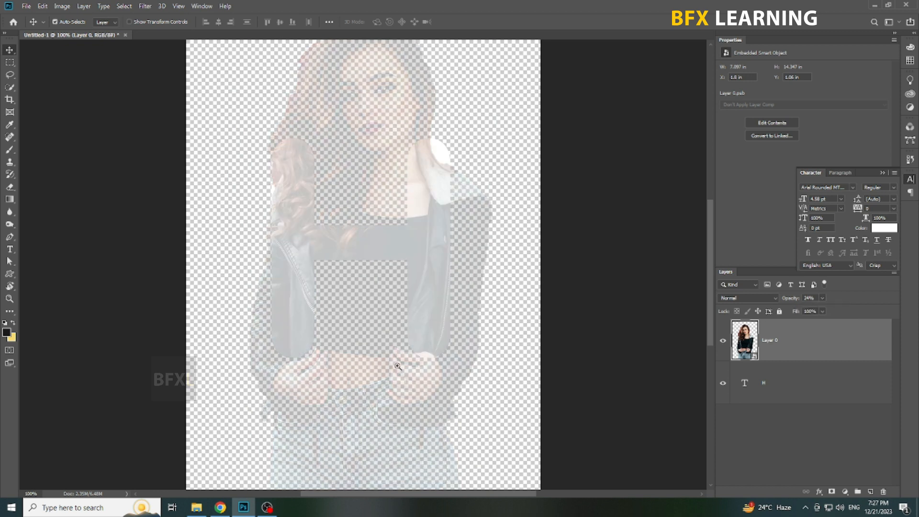
Fill the H text with the black foreground color and set Layer 0's opacity to 50%.
{"action": "left_click", "coordinate": [793, 392]}
{"action": "key", "text": "alt+BackSpace"}
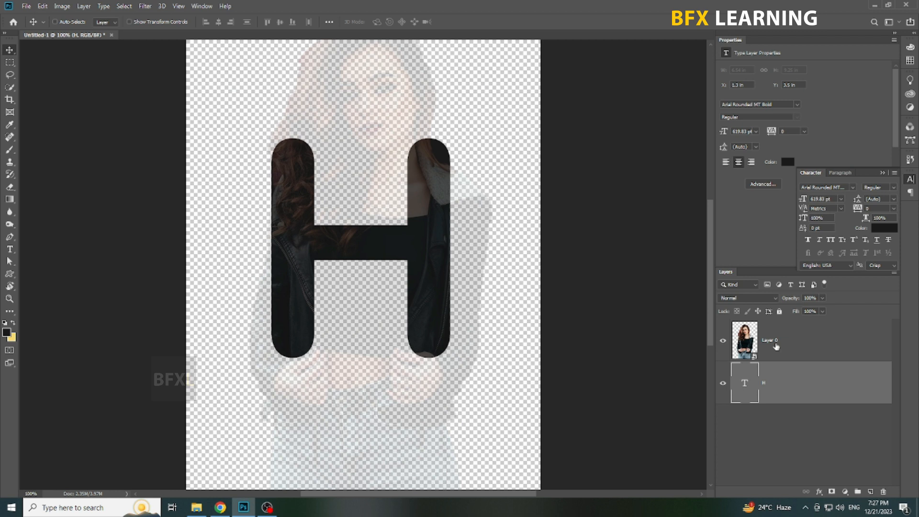
{"action": "left_click", "coordinate": [783, 335]}
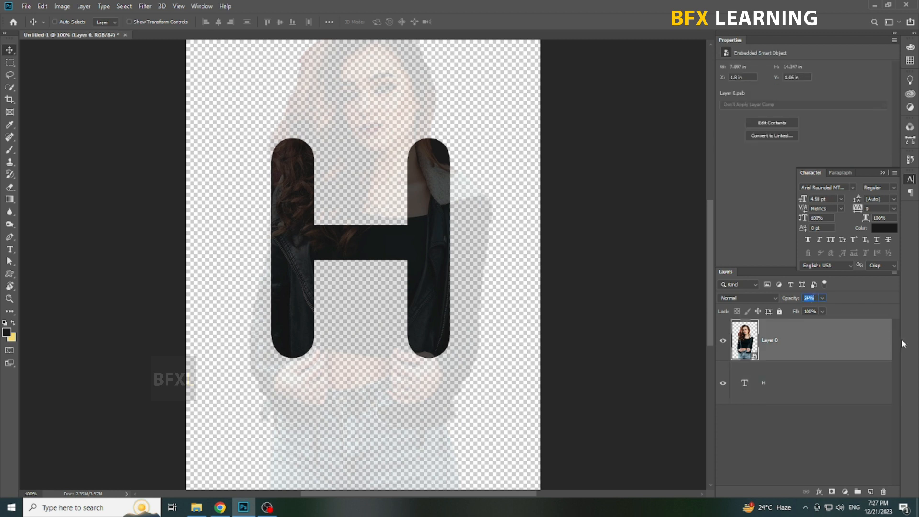
{"action": "type", "text": "50"}
{"action": "key", "text": "Return"}
Move the photo up and enlarge it slightly to about 7.2 in wide so the hands lie over the H's legs.
{"action": "left_click_drag", "start_coordinate": [472, 400], "coordinate": [480, 317]}
{"action": "key", "text": "ctrl+t"}
{"action": "left_click_drag", "start_coordinate": [255, 417], "coordinate": [246, 415]}
{"action": "key", "text": "Return"}
{"action": "key", "text": "Up"}
{"action": "key", "text": "Up"}
{"action": "key", "text": "Up"}
{"action": "key", "text": "Up"}
{"action": "key", "text": "Up"}
{"action": "key", "text": "Up"}
{"action": "key", "text": "Up"}
{"action": "key", "text": "Up"}
{"action": "key", "text": "Up"}
{"action": "key", "text": "Up"}
{"action": "key", "text": "Up"}
{"action": "key", "text": "Up"}
{"action": "key", "text": "Up"}
{"action": "key", "text": "Up"}
{"action": "key", "text": "Up"}
{"action": "key", "text": "Up"}
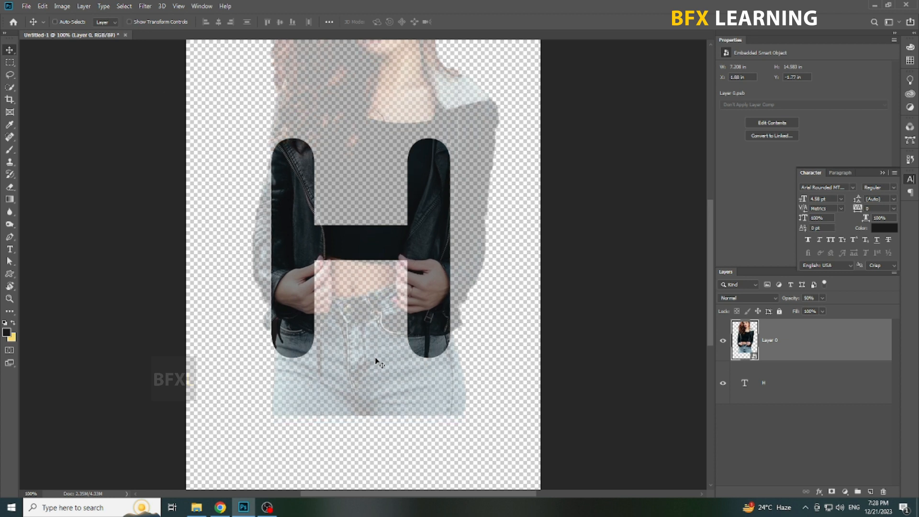
Set Layer 0's opacity back to 100% and clip it to the H text layer with a clipping mask.
{"action": "key", "text": "ctrl+minus"}
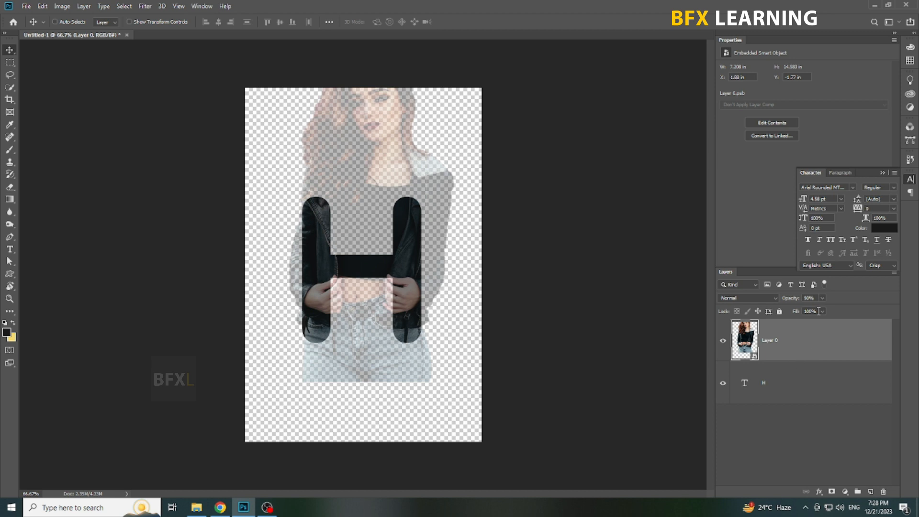
{"action": "left_click", "coordinate": [815, 355]}
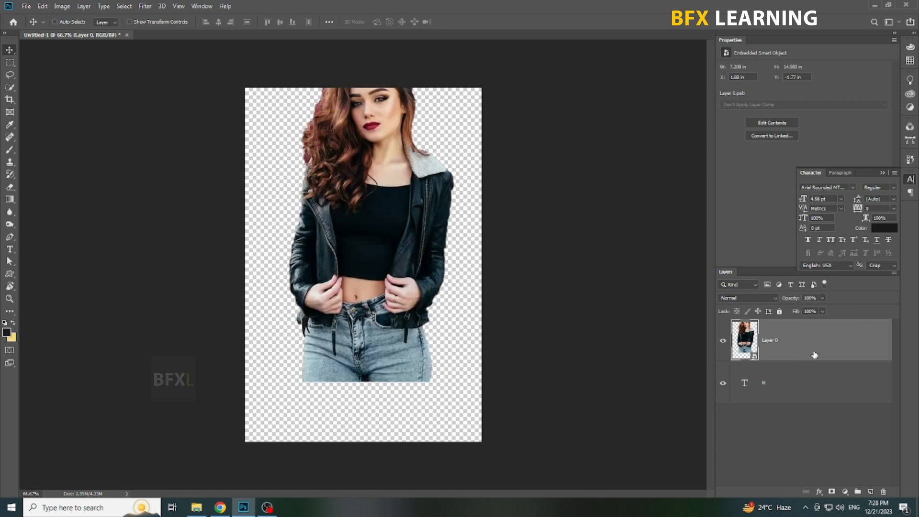
{"action": "right_click", "coordinate": [778, 350]}
{"action": "left_click", "coordinate": [814, 298]}
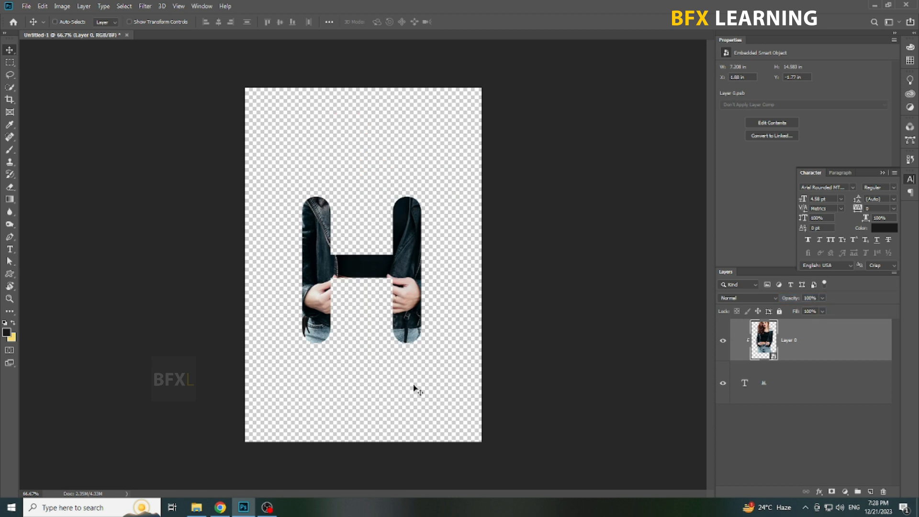
Set the canvas size to 1280 pixels wide and 720 pixels high.
{"action": "left_click", "coordinate": [62, 6]}
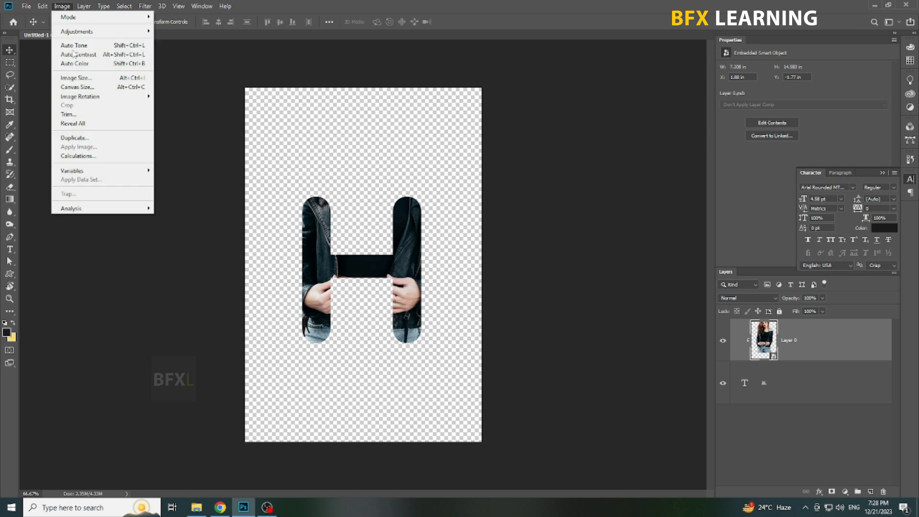
{"action": "left_click", "coordinate": [77, 88]}
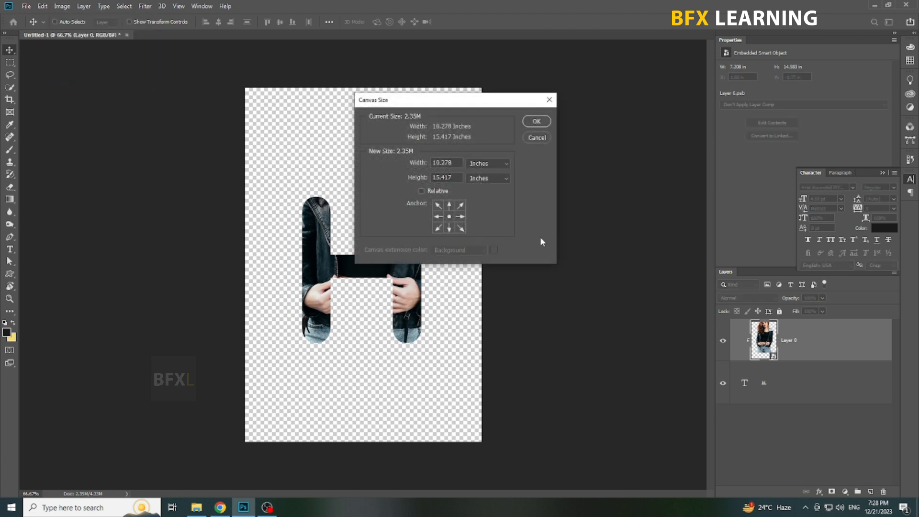
{"action": "left_click", "coordinate": [469, 165]}
{"action": "left_click", "coordinate": [476, 182]}
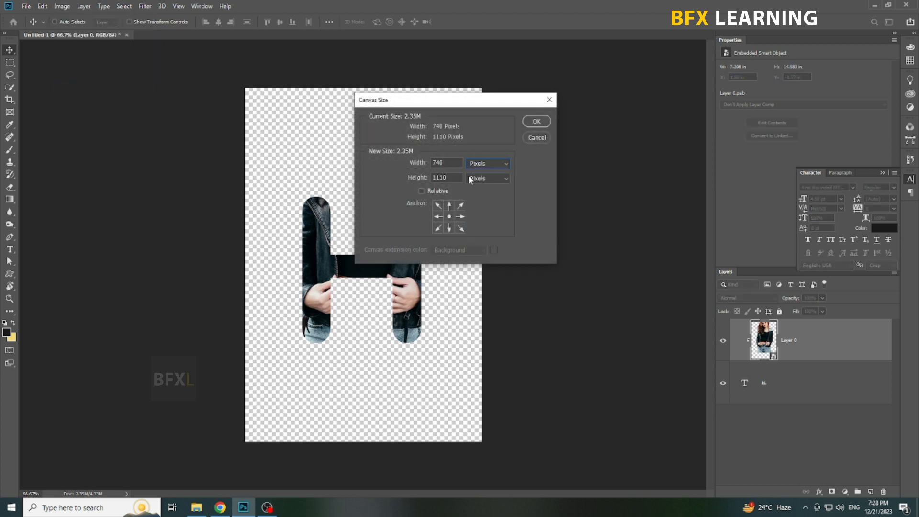
{"action": "type", "text": "1280"}
{"action": "type", "text": "720"}
{"action": "key", "text": "Return"}
{"action": "key", "text": "Return"}
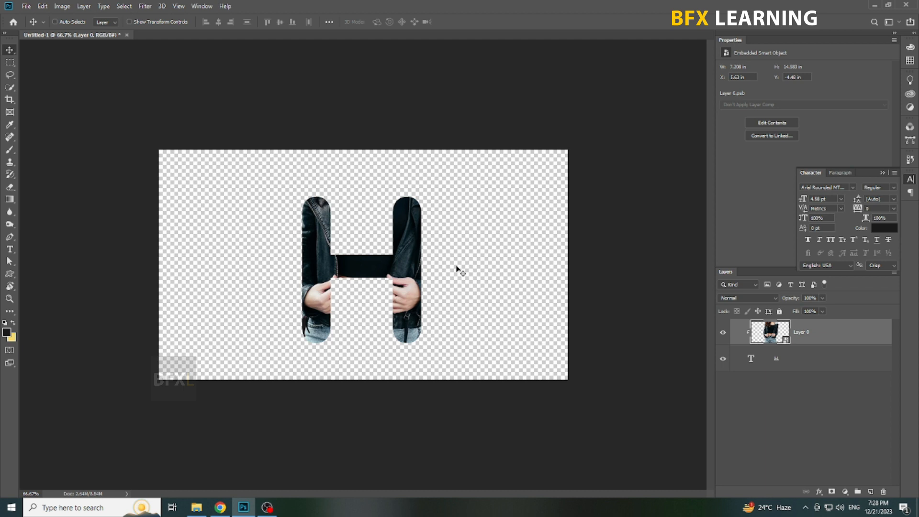
{"action": "left_click", "coordinate": [841, 365], "text": "shift"}
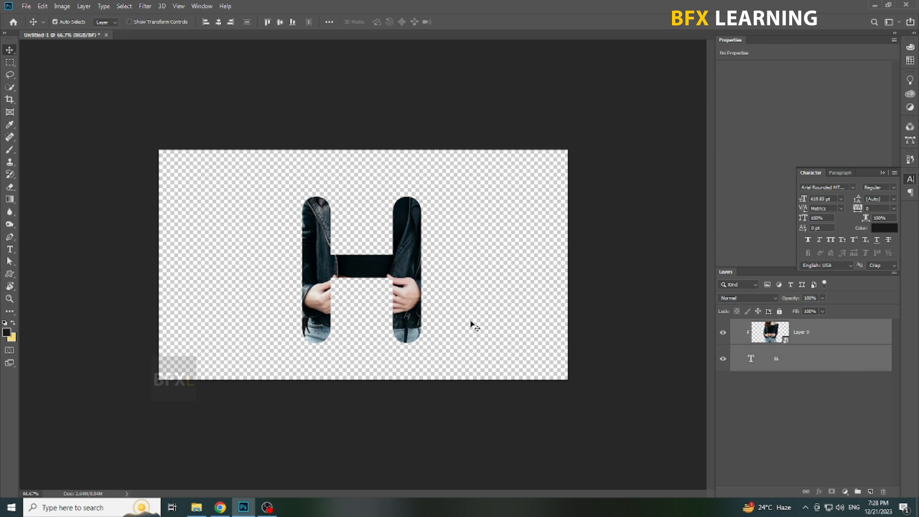
{"action": "key", "text": "ctrl+t"}
{"action": "left_click_drag", "start_coordinate": [407, 302], "coordinate": [412, 300]}
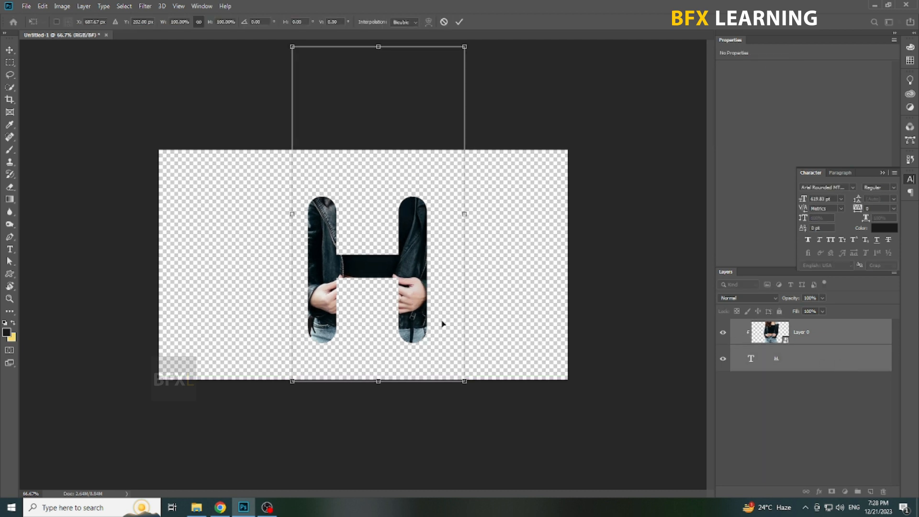
{"action": "key", "text": "Escape"}
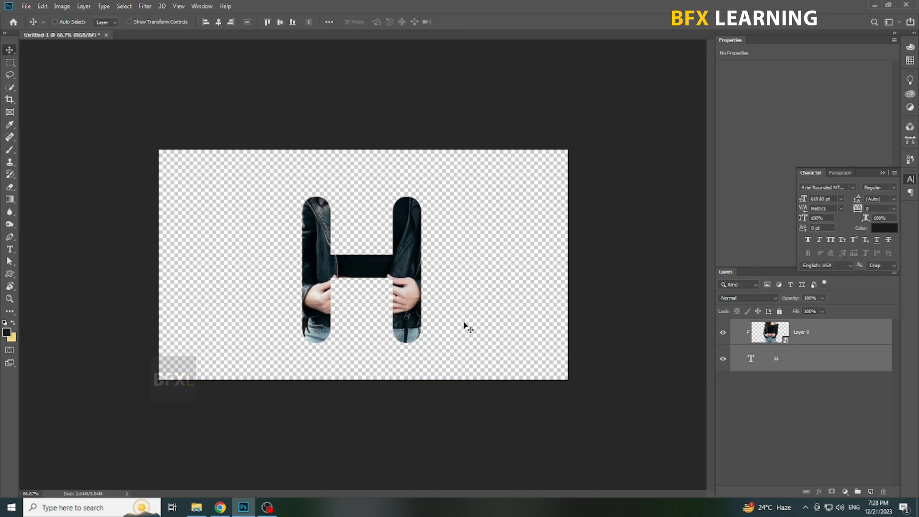
Duplicate the clipped Layer 0 under its default name and release the copy's clipping mask.
{"action": "left_click", "coordinate": [834, 339]}
{"action": "right_click", "coordinate": [835, 338]}
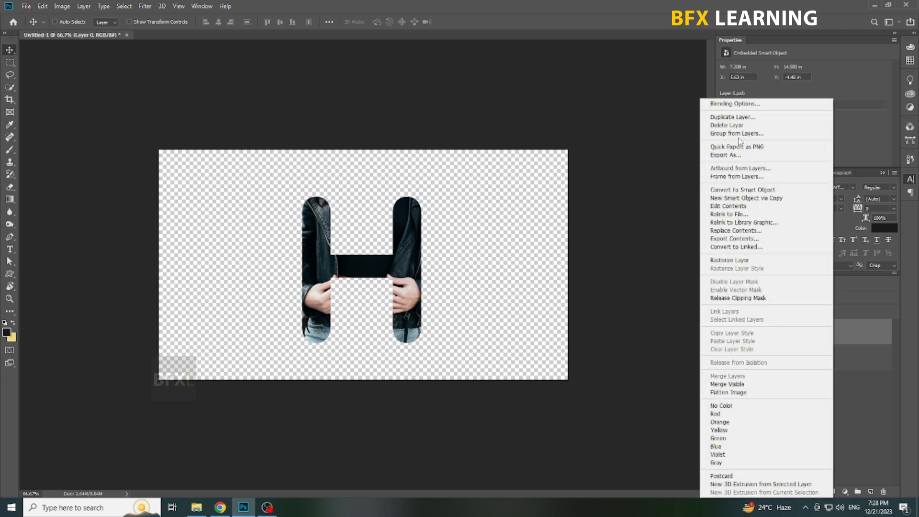
{"action": "left_click", "coordinate": [732, 117]}
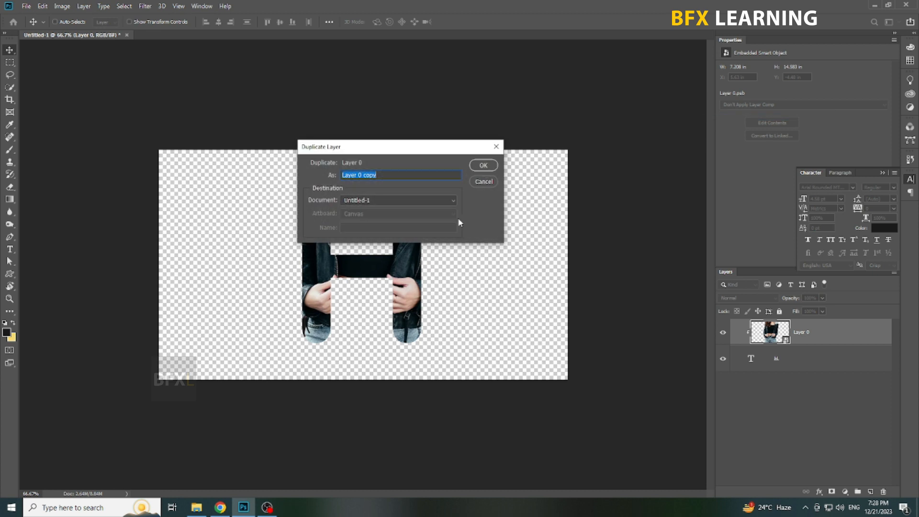
{"action": "left_click", "coordinate": [484, 165]}
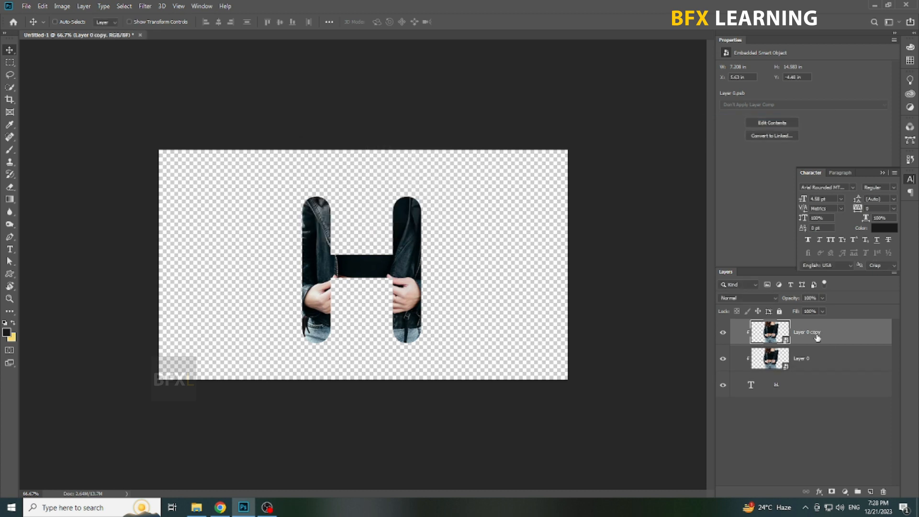
{"action": "right_click", "coordinate": [817, 338]}
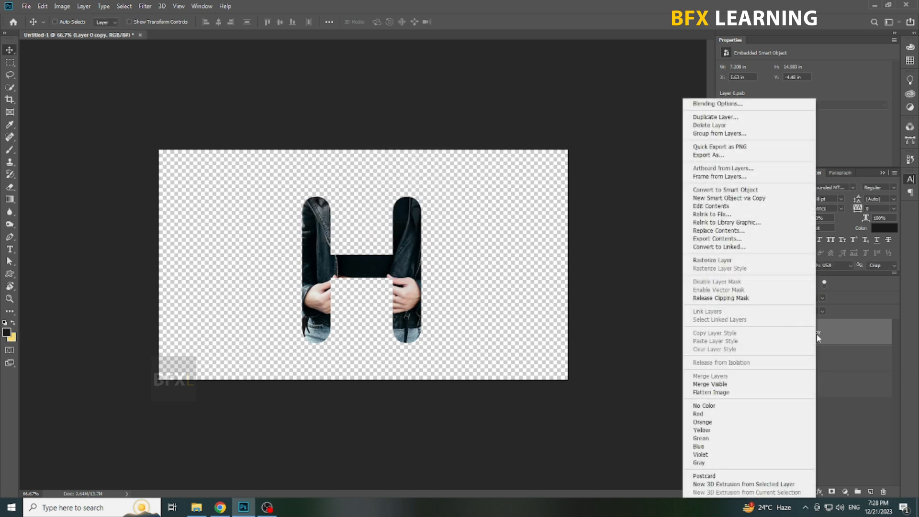
{"action": "left_click", "coordinate": [721, 298]}
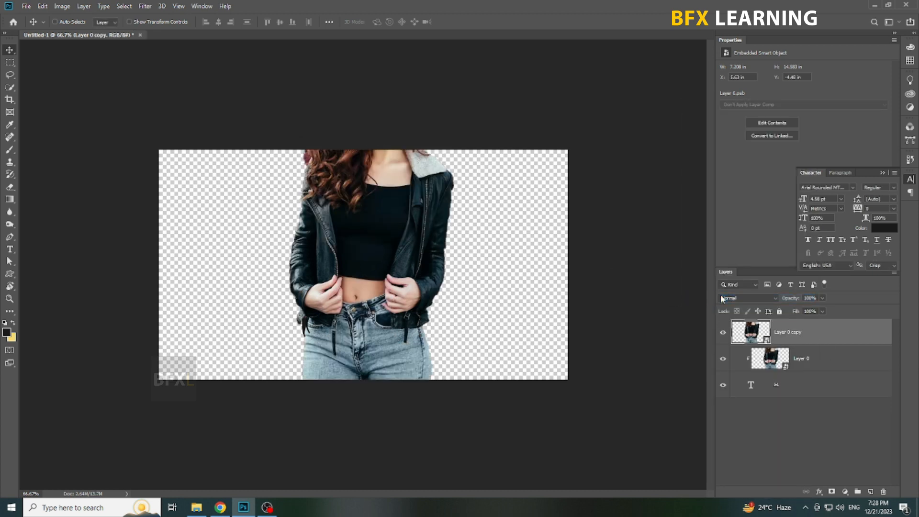
Load the H text layer's outline as a selection and use it to mask Layer 0 copy.
{"action": "left_click", "coordinate": [750, 390], "text": "ctrl"}
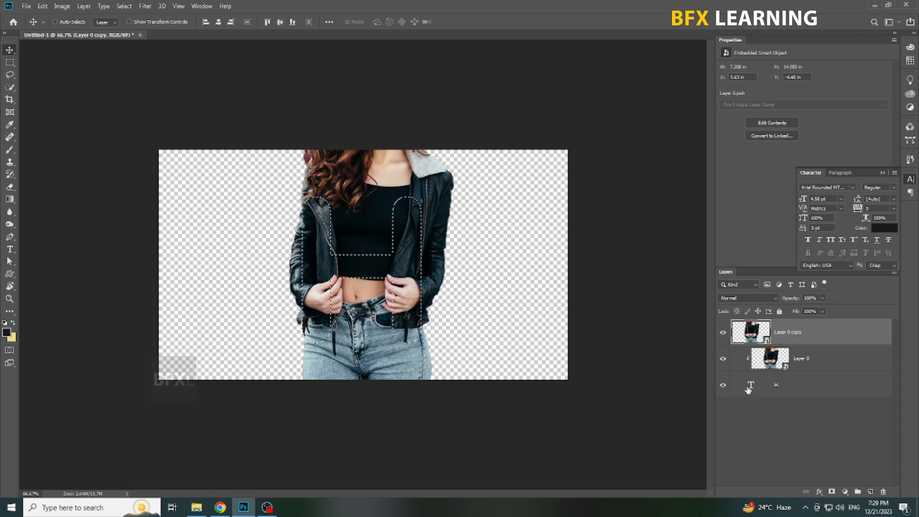
{"action": "key", "text": "ctrl+1"}
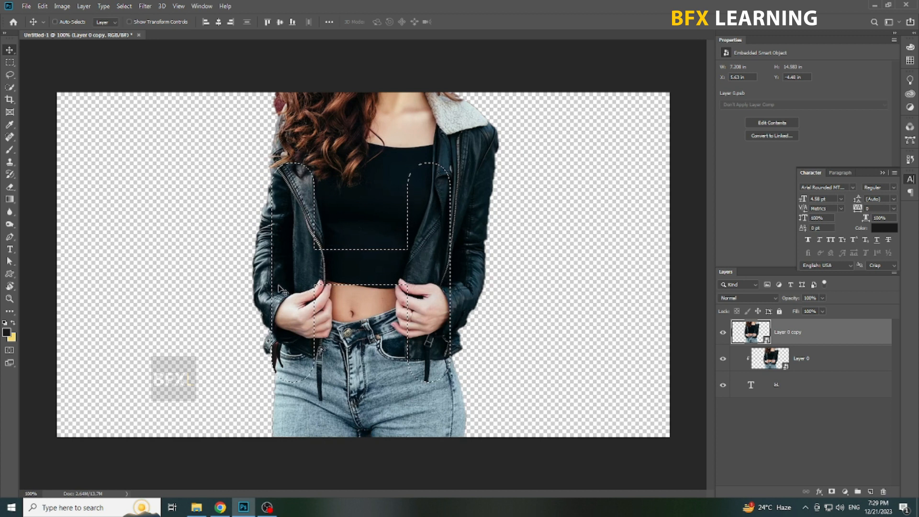
{"action": "left_click", "coordinate": [832, 491]}
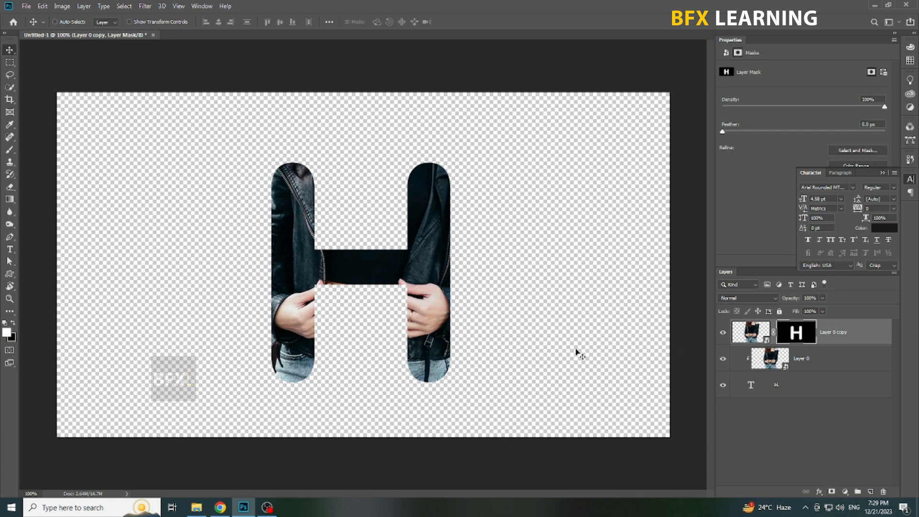
Brush white on Layer 0 copy's mask to reveal the fingertips beside the inner edge of the H's right leg.
{"action": "left_click", "coordinate": [9, 149]}
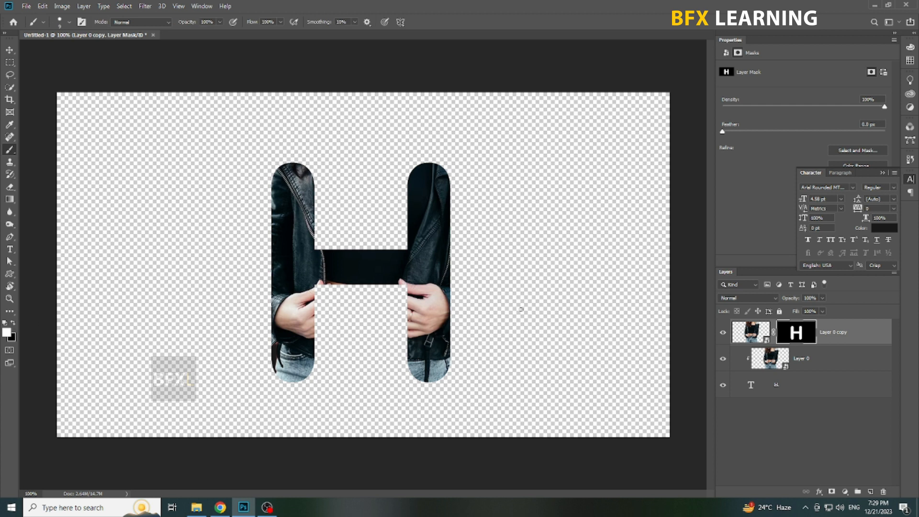
{"action": "right_click", "coordinate": [525, 302]}
{"action": "left_click_drag", "start_coordinate": [579, 261], "coordinate": [592, 261]}
{"action": "left_click", "coordinate": [681, 4]}
{"action": "left_click", "coordinate": [399, 293]}
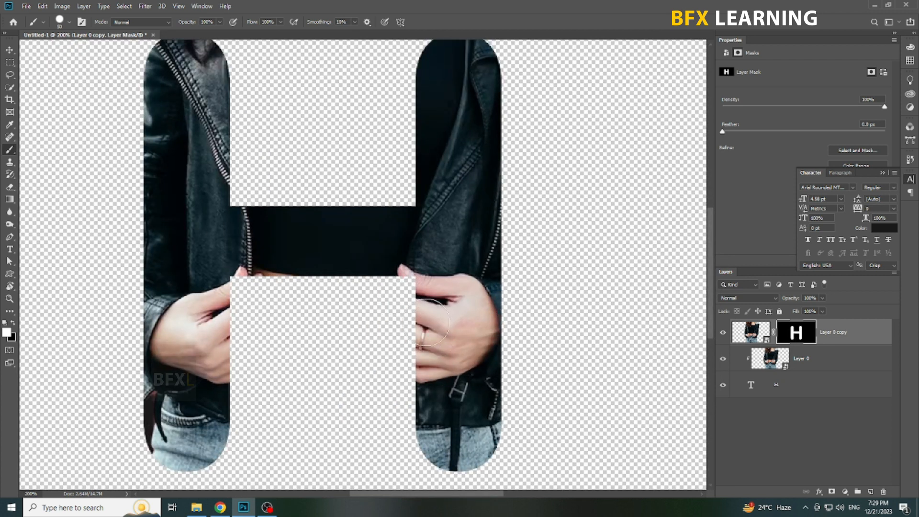
{"action": "key", "text": "bracketleft"}
{"action": "key", "text": "bracketleft"}
{"action": "key", "text": "bracketleft"}
{"action": "key", "text": "bracketleft"}
{"action": "mouse_move", "coordinate": [399, 292]}
{"action": "left_mouse_down"}
{"action": "mouse_move", "coordinate": [406, 310]}
{"action": "mouse_move", "coordinate": [392, 287]}
{"action": "left_mouse_up"}
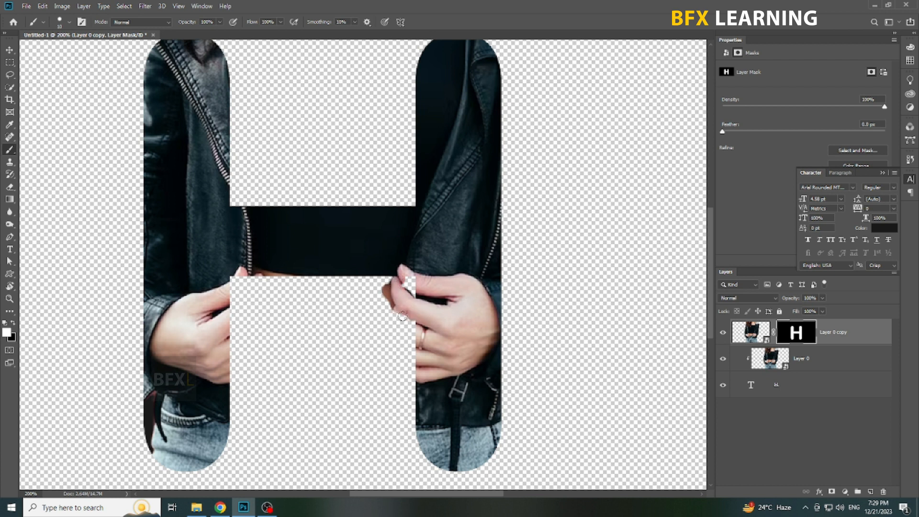
With a larger white brush, reveal the remaining fingers beside the H's right leg and the hand over its left leg on the mask.
{"action": "key", "text": "bracketright"}
{"action": "key", "text": "bracketright"}
{"action": "key", "text": "bracketright"}
{"action": "key", "text": "bracketright"}
{"action": "key", "text": "bracketright"}
{"action": "mouse_move", "coordinate": [410, 323]}
{"action": "left_mouse_down"}
{"action": "mouse_move", "coordinate": [420, 372]}
{"action": "mouse_move", "coordinate": [402, 323]}
{"action": "mouse_move", "coordinate": [393, 356]}
{"action": "mouse_move", "coordinate": [390, 335]}
{"action": "left_mouse_up"}
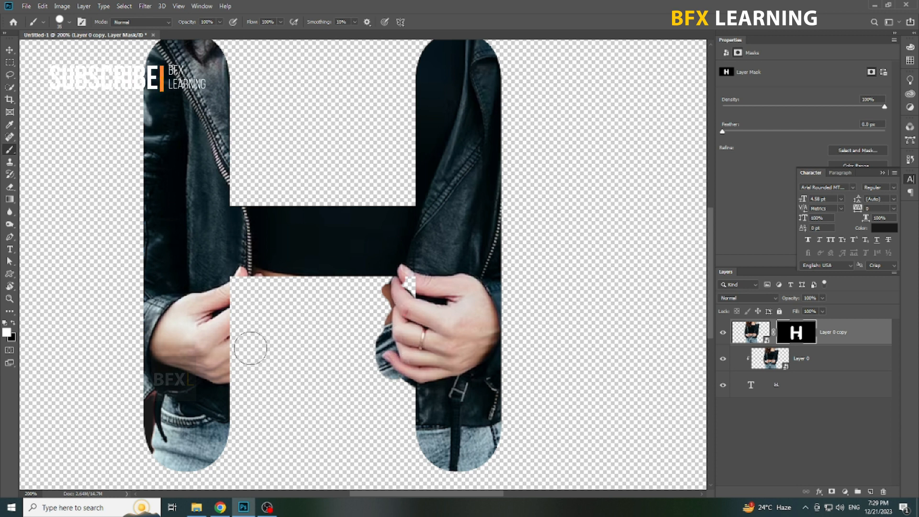
{"action": "mouse_move", "coordinate": [231, 298]}
{"action": "left_mouse_down"}
{"action": "mouse_move", "coordinate": [251, 321]}
{"action": "mouse_move", "coordinate": [261, 306]}
{"action": "mouse_move", "coordinate": [257, 346]}
{"action": "mouse_move", "coordinate": [228, 375]}
{"action": "mouse_move", "coordinate": [243, 375]}
{"action": "left_mouse_up"}
{"action": "scroll", "coordinate": [233, 413], "scroll_direction": "up", "scroll_amount": 1}
{"action": "left_click_drag", "start_coordinate": [233, 413], "coordinate": [270, 389]}
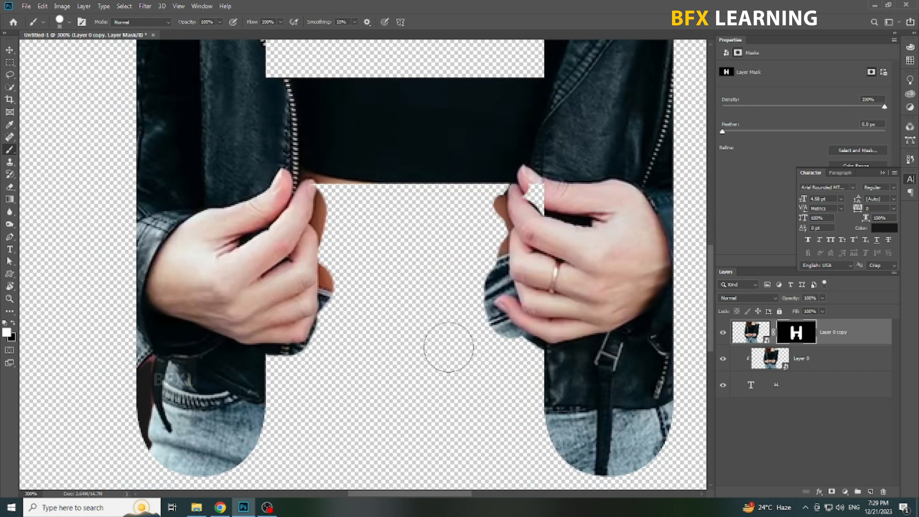
Paint black with a smaller brush on the mask to hide the stray skin and clothing around the hand on the H's left leg.
{"action": "left_click", "coordinate": [13, 322]}
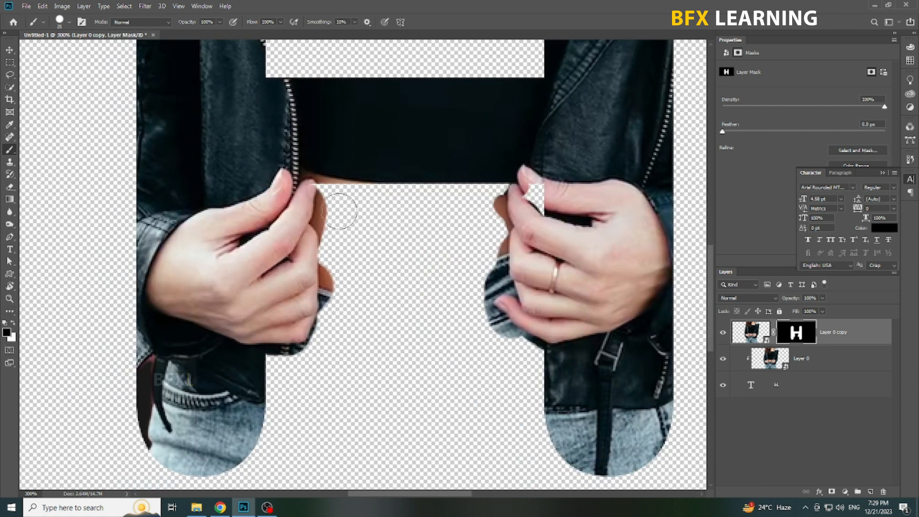
{"action": "key", "text": "x"}
{"action": "key", "text": "x"}
{"action": "scroll", "coordinate": [322, 191], "scroll_direction": "up", "scroll_amount": 1}
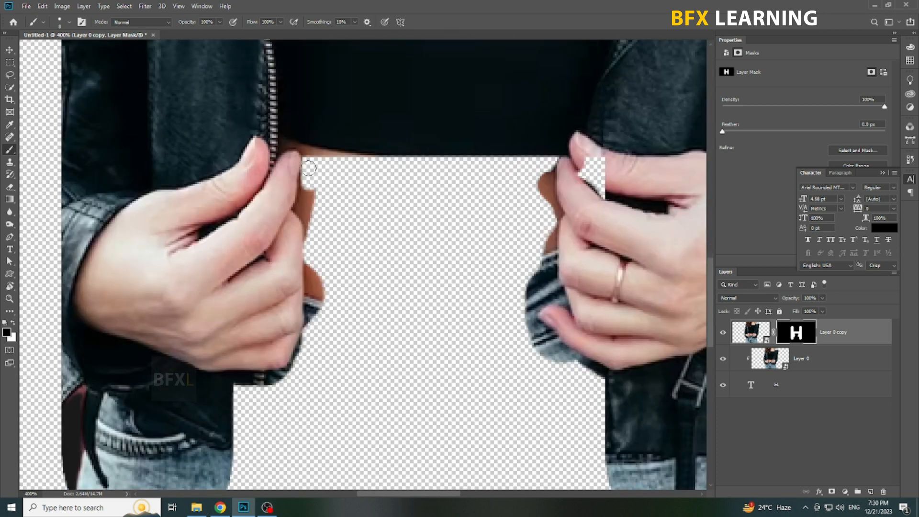
{"action": "mouse_move", "coordinate": [310, 166]}
{"action": "left_mouse_down"}
{"action": "mouse_move", "coordinate": [300, 210]}
{"action": "mouse_move", "coordinate": [312, 243]}
{"action": "mouse_move", "coordinate": [315, 196]}
{"action": "left_mouse_up"}
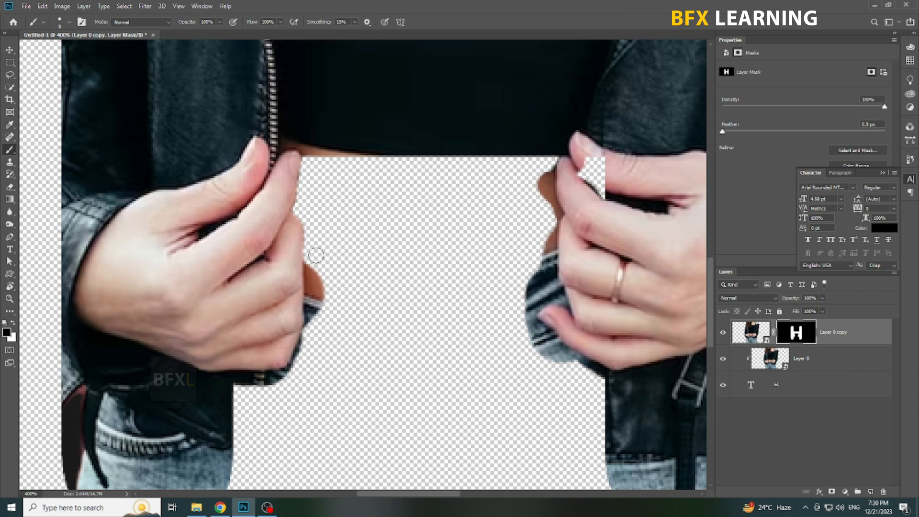
{"action": "mouse_move", "coordinate": [310, 323]}
{"action": "left_mouse_down"}
{"action": "mouse_move", "coordinate": [322, 323]}
{"action": "mouse_move", "coordinate": [326, 268]}
{"action": "left_mouse_up"}
{"action": "left_click_drag", "start_coordinate": [355, 289], "coordinate": [429, 190]}
{"action": "mouse_move", "coordinate": [383, 235]}
{"action": "left_mouse_down"}
{"action": "mouse_move", "coordinate": [369, 272]}
{"action": "mouse_move", "coordinate": [315, 289]}
{"action": "mouse_move", "coordinate": [315, 277]}
{"action": "mouse_move", "coordinate": [372, 272]}
{"action": "mouse_move", "coordinate": [356, 277]}
{"action": "mouse_move", "coordinate": [376, 256]}
{"action": "left_mouse_up"}
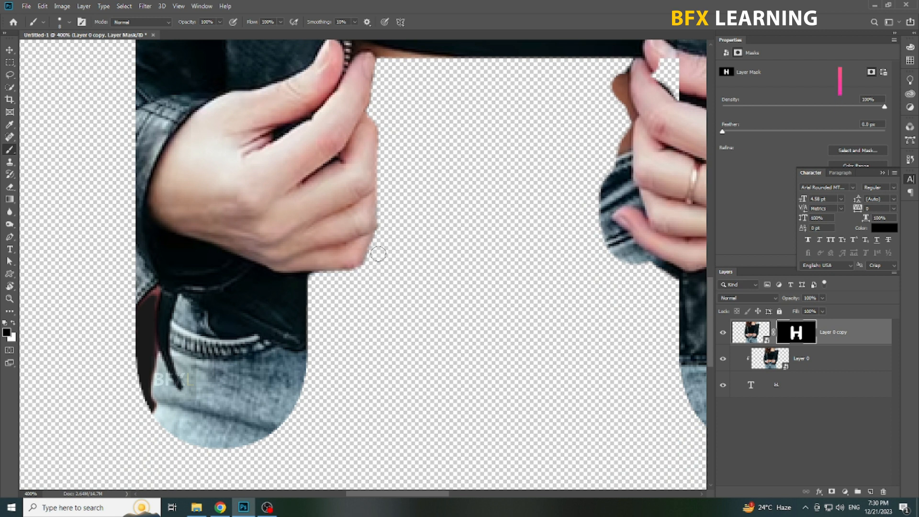
Paint white on the mask to restore the missing patch between thumb and forefinger on the H's right leg.
{"action": "left_click_drag", "start_coordinate": [506, 219], "coordinate": [263, 282]}
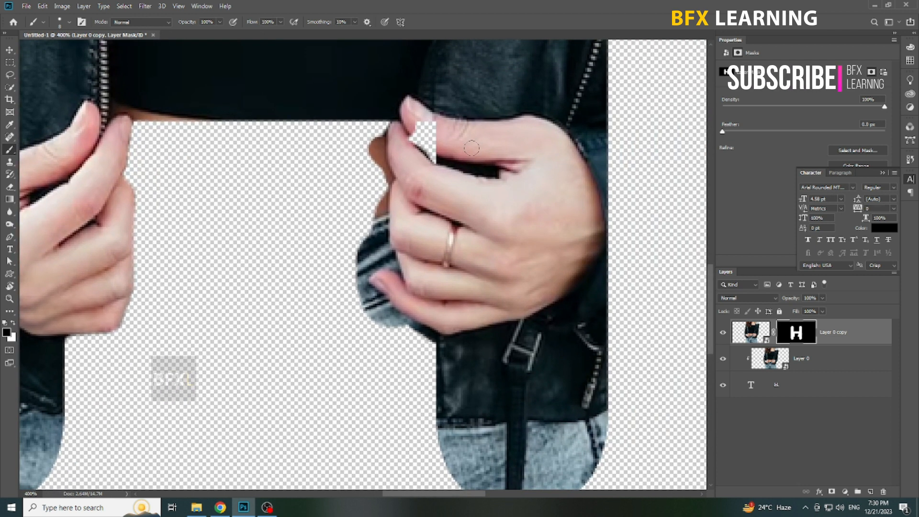
{"action": "key", "text": "x"}
{"action": "mouse_move", "coordinate": [433, 125]}
{"action": "left_mouse_down"}
{"action": "mouse_move", "coordinate": [414, 124]}
{"action": "mouse_move", "coordinate": [412, 145]}
{"action": "mouse_move", "coordinate": [440, 161]}
{"action": "left_mouse_up"}
Paint black on the mask along the fingers at the H's right leg to hide the surplus skin and denim.
{"action": "left_click", "coordinate": [13, 324]}
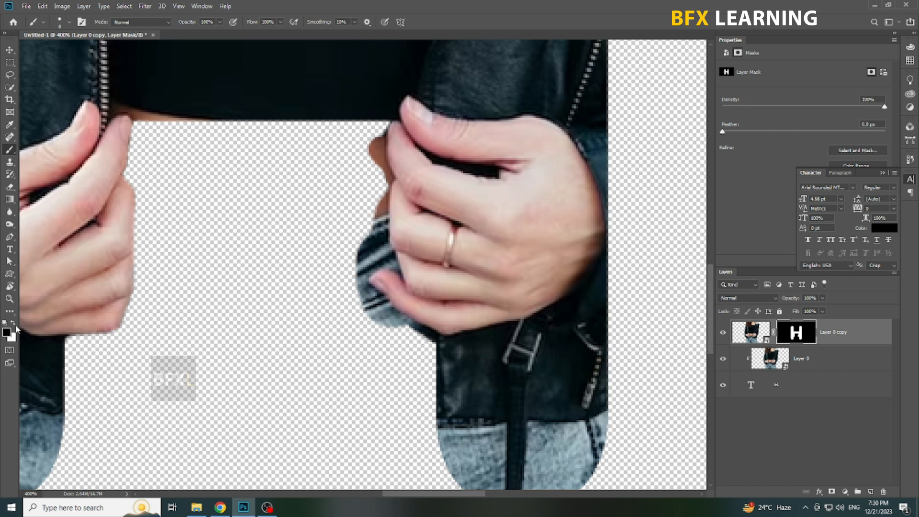
{"action": "left_click", "coordinate": [370, 165], "text": "ctrl"}
{"action": "mouse_move", "coordinate": [380, 119]}
{"action": "left_mouse_down"}
{"action": "mouse_move", "coordinate": [390, 181]}
{"action": "mouse_move", "coordinate": [379, 122]}
{"action": "left_mouse_up"}
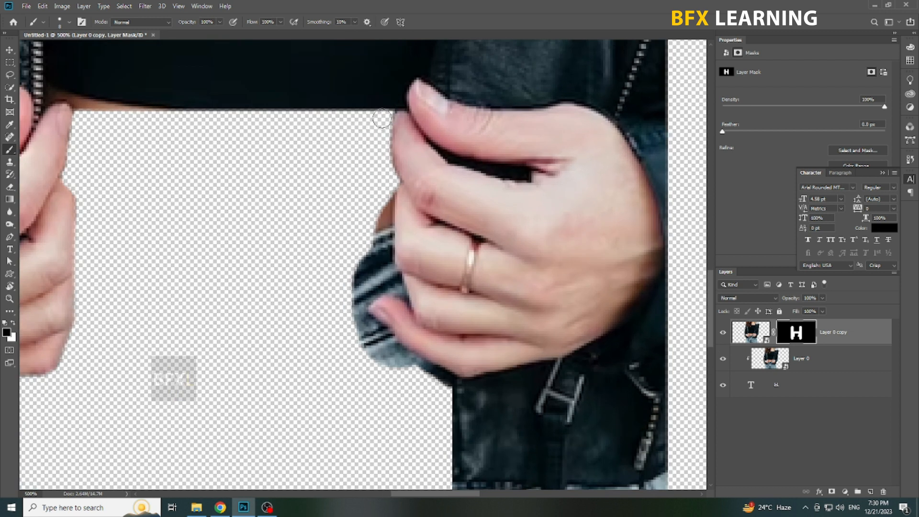
{"action": "mouse_move", "coordinate": [385, 167]}
{"action": "left_mouse_down"}
{"action": "mouse_move", "coordinate": [380, 221]}
{"action": "mouse_move", "coordinate": [397, 194]}
{"action": "mouse_move", "coordinate": [387, 194]}
{"action": "mouse_move", "coordinate": [383, 223]}
{"action": "mouse_move", "coordinate": [396, 289]}
{"action": "mouse_move", "coordinate": [361, 298]}
{"action": "mouse_move", "coordinate": [383, 260]}
{"action": "mouse_move", "coordinate": [375, 242]}
{"action": "mouse_move", "coordinate": [373, 266]}
{"action": "mouse_move", "coordinate": [358, 263]}
{"action": "mouse_move", "coordinate": [365, 258]}
{"action": "mouse_move", "coordinate": [369, 300]}
{"action": "left_mouse_up"}
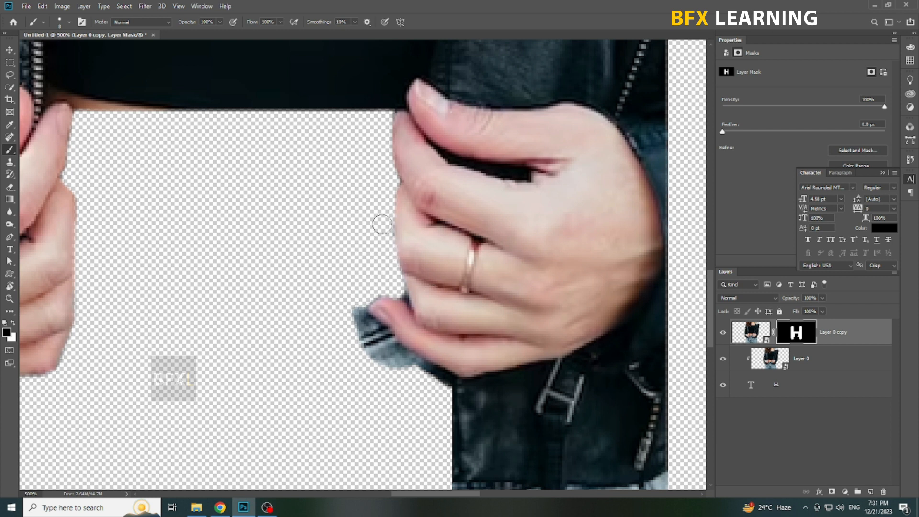
{"action": "mouse_move", "coordinate": [352, 302]}
{"action": "left_mouse_down"}
{"action": "mouse_move", "coordinate": [374, 334]}
{"action": "mouse_move", "coordinate": [441, 385]}
{"action": "left_mouse_up"}
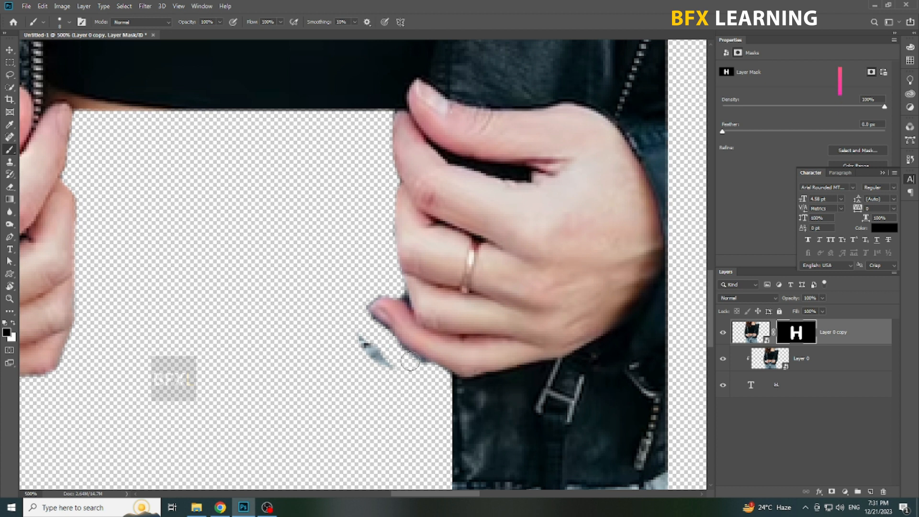
{"action": "left_click_drag", "start_coordinate": [353, 320], "coordinate": [352, 306]}
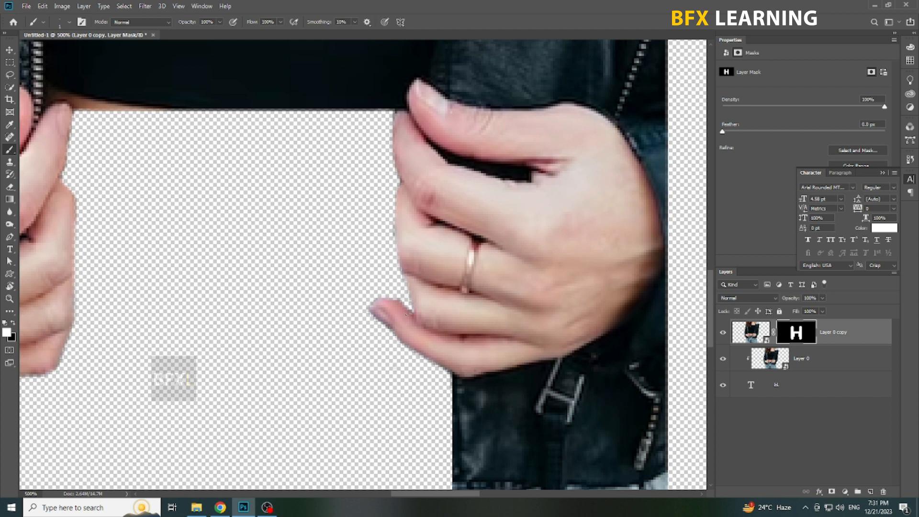
Add a gradient fill layer with the default linear 90° settings and place it beneath the H text layer.
{"action": "key", "text": "v"}
{"action": "right_click", "coordinate": [413, 299]}
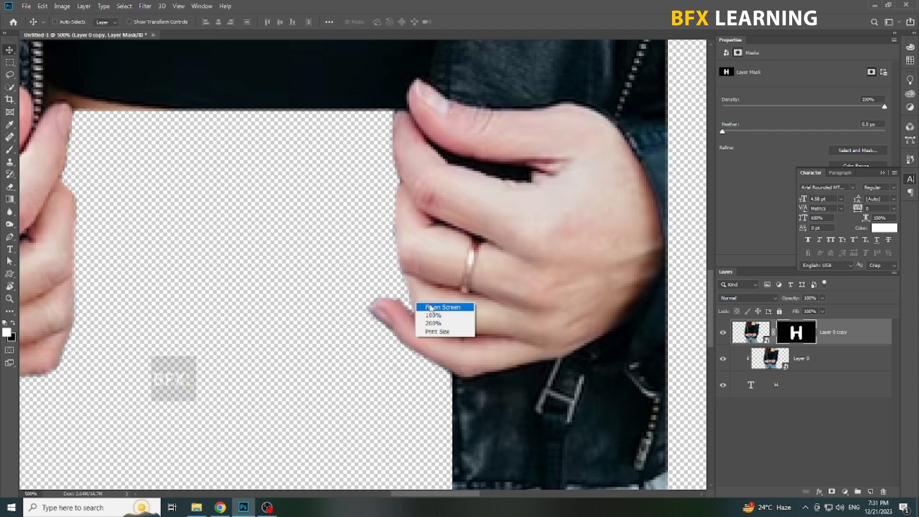
{"action": "left_click", "coordinate": [430, 304]}
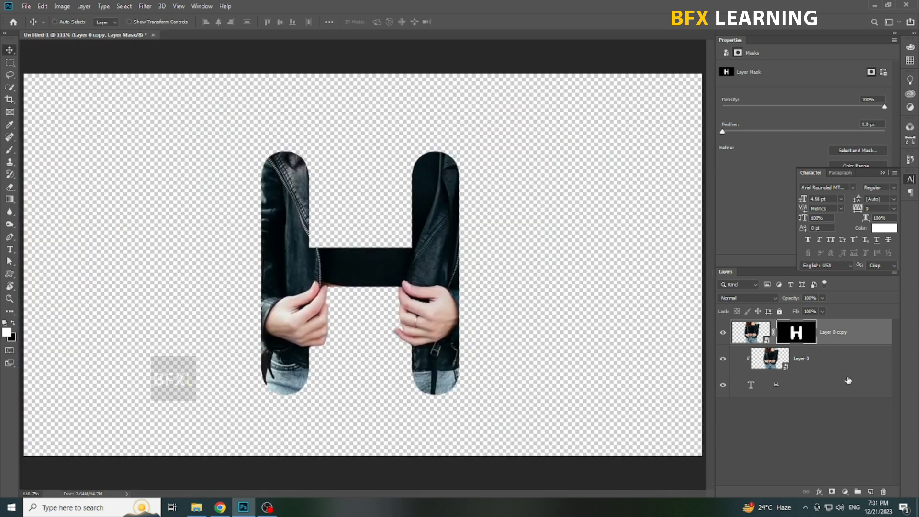
{"action": "left_click", "coordinate": [835, 388]}
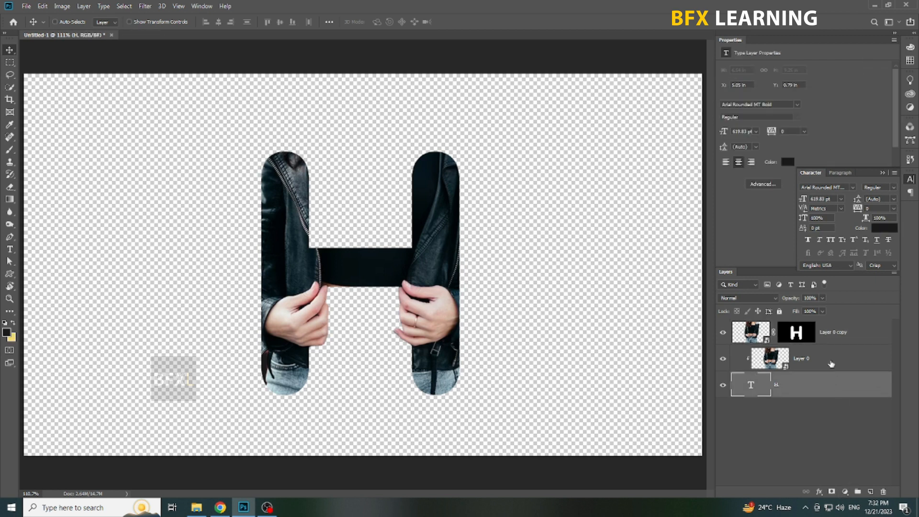
{"action": "left_click", "coordinate": [833, 334]}
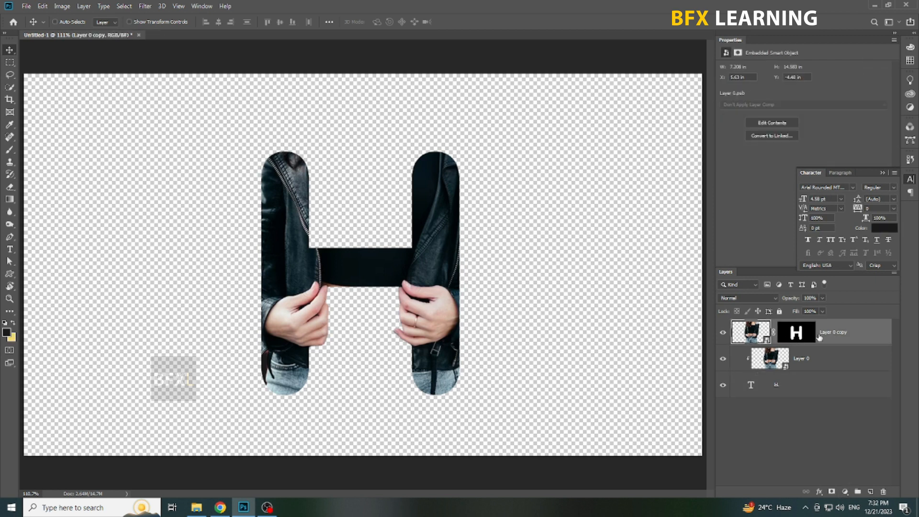
{"action": "left_click", "coordinate": [845, 492]}
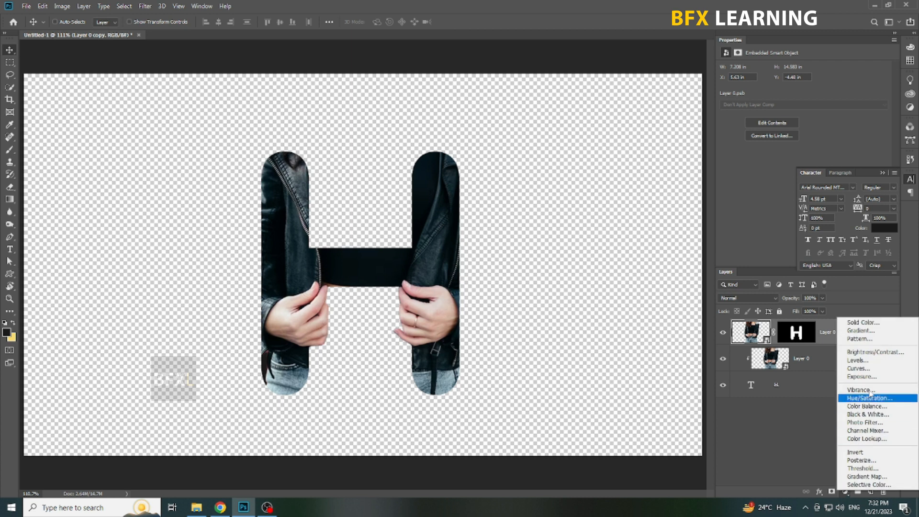
{"action": "left_click", "coordinate": [860, 330]}
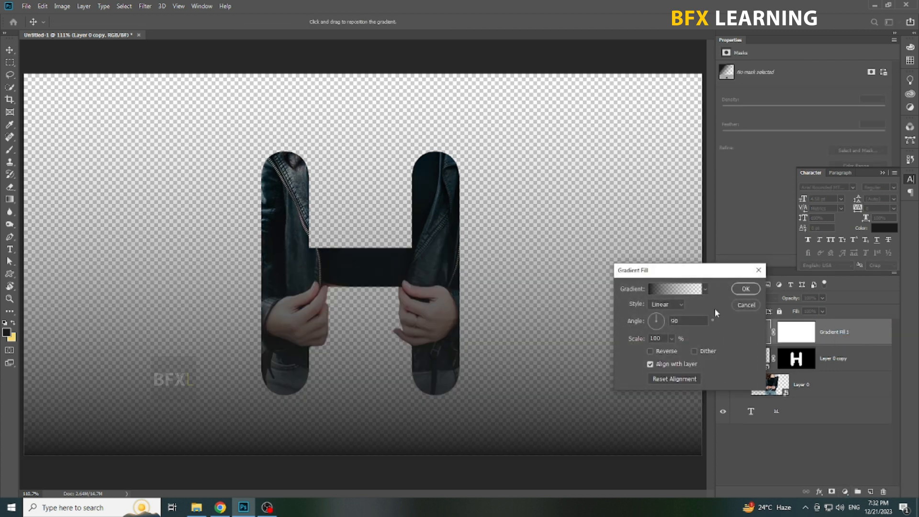
{"action": "left_click", "coordinate": [744, 291]}
{"action": "left_click_drag", "start_coordinate": [843, 341], "coordinate": [835, 438]}
{"action": "double_click", "coordinate": [749, 417]}
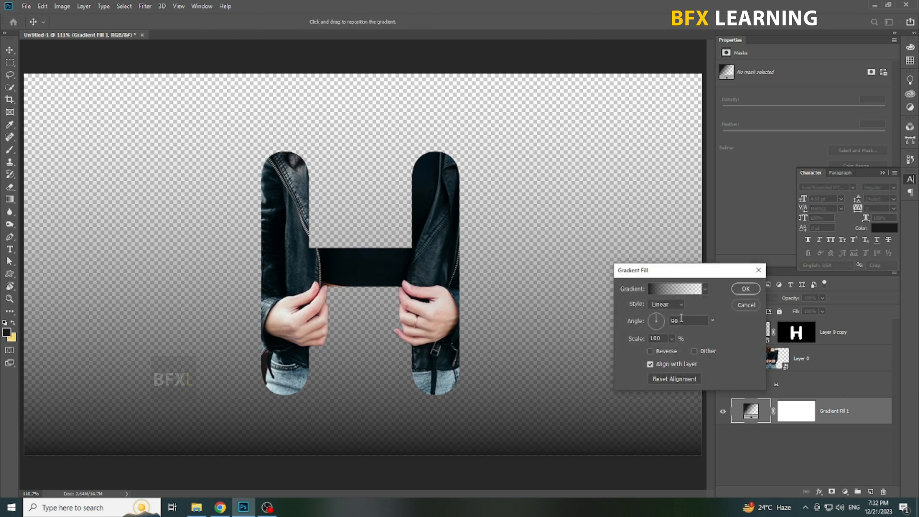
{"action": "left_click", "coordinate": [746, 305]}
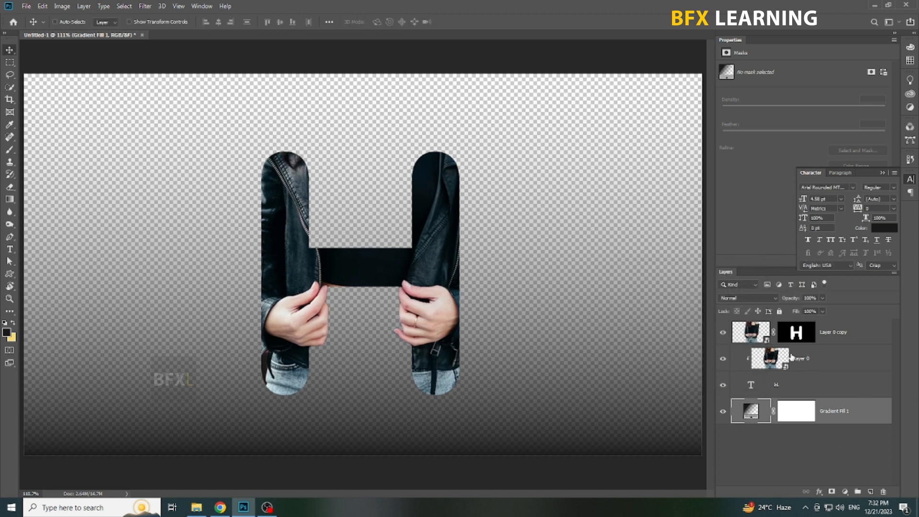
Sample dark maroon as background and crimson as foreground color from the smart object's unmasked photo backdrop, closing it without saving.
{"action": "double_click", "coordinate": [768, 340]}
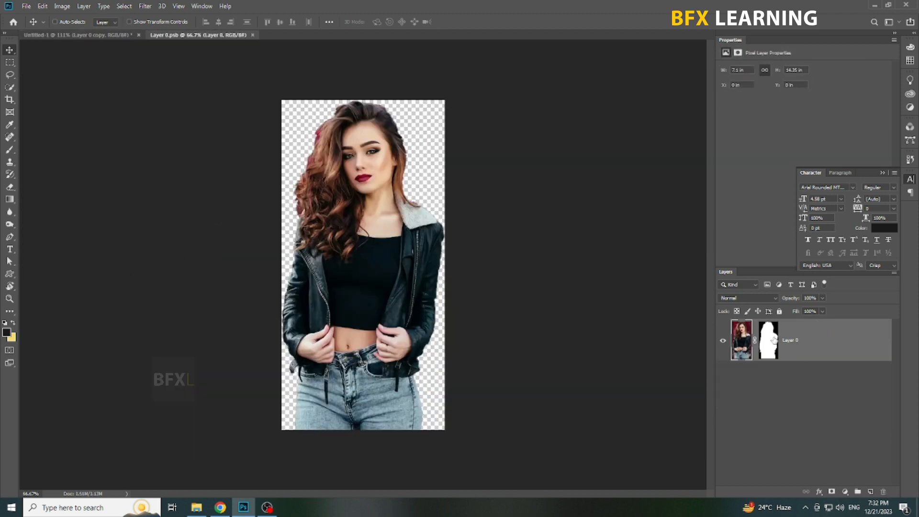
{"action": "left_click", "coordinate": [772, 339], "text": "shift"}
{"action": "key", "text": "i"}
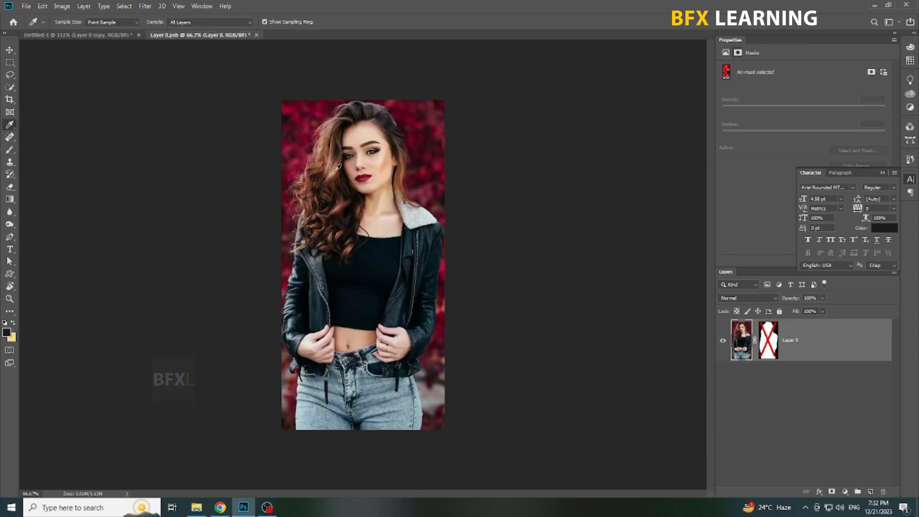
{"action": "left_click", "coordinate": [297, 124]}
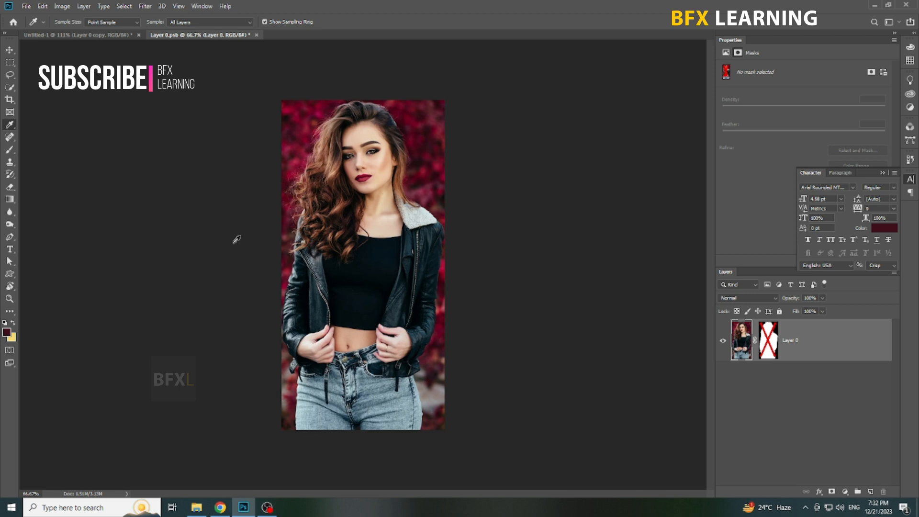
{"action": "left_click", "coordinate": [14, 324]}
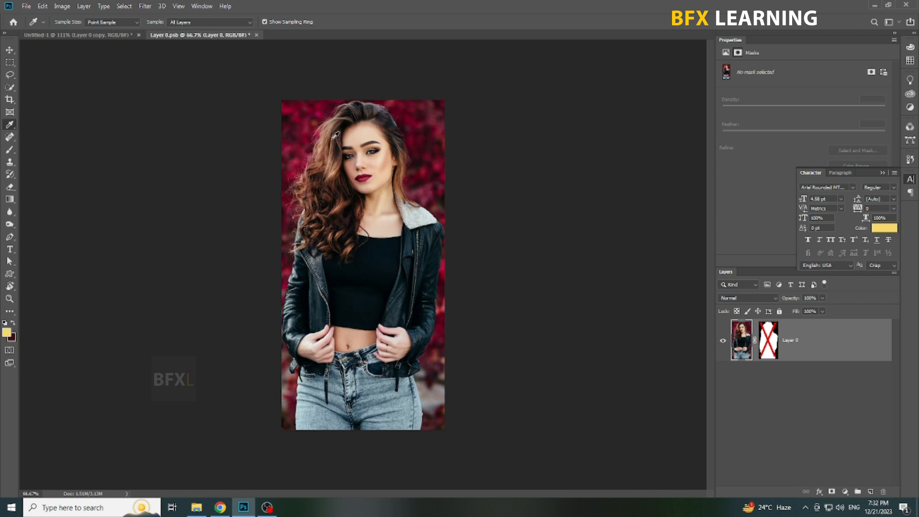
{"action": "left_click", "coordinate": [305, 140]}
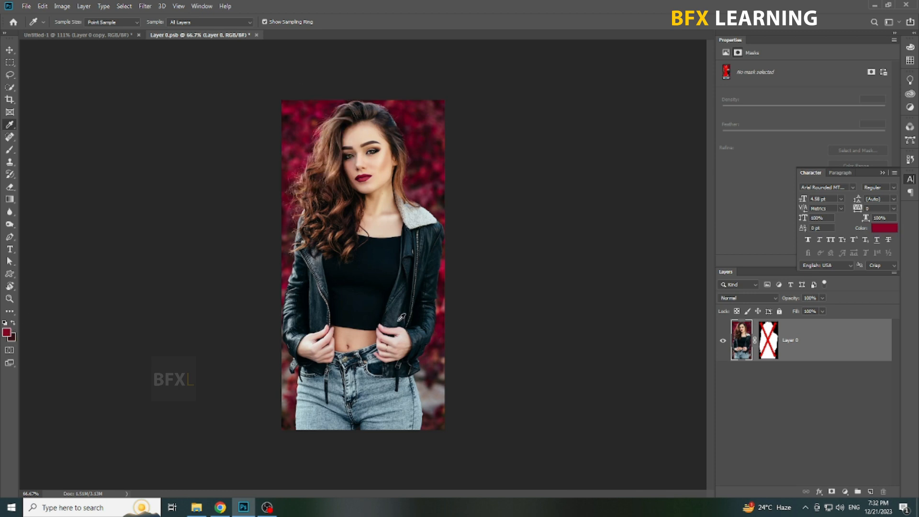
{"action": "key", "text": "ctrl+w"}
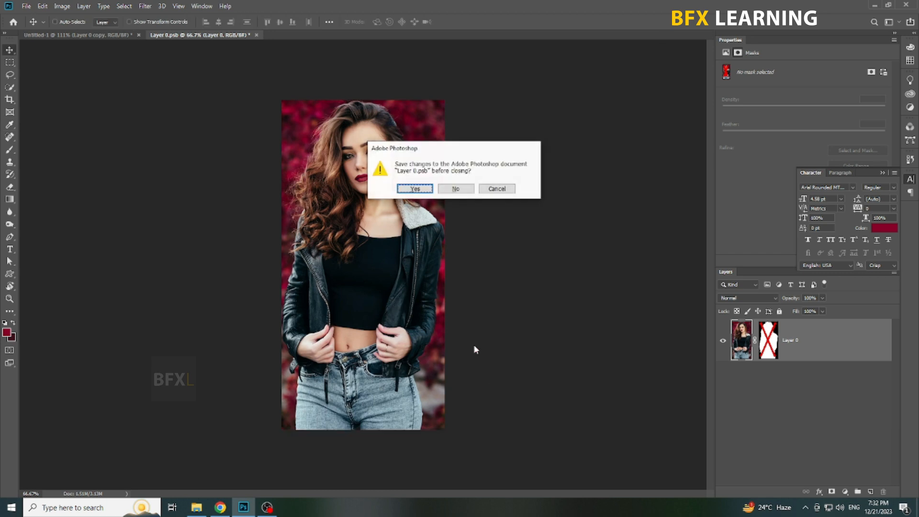
{"action": "left_click", "coordinate": [455, 189]}
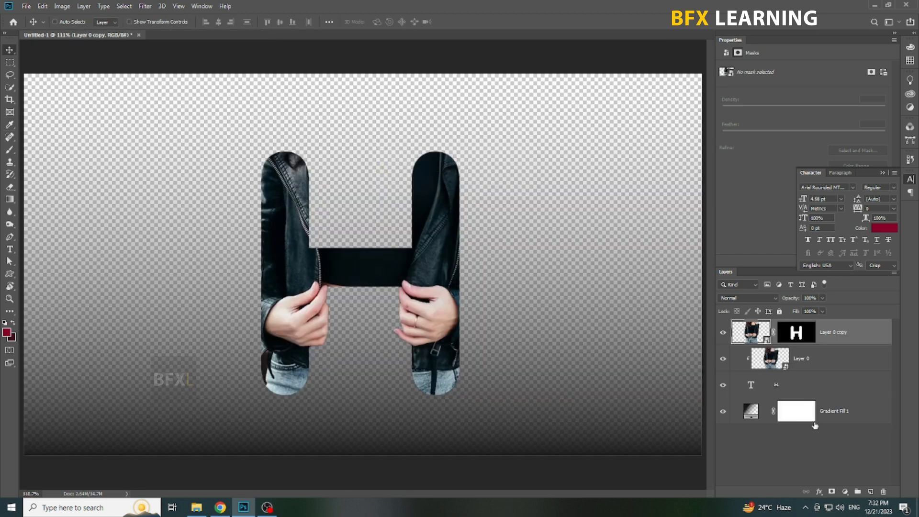
Apply the gold preset to the background gradient fill and set its end color stop to dark maroon 3e0e1a.
{"action": "double_click", "coordinate": [751, 411]}
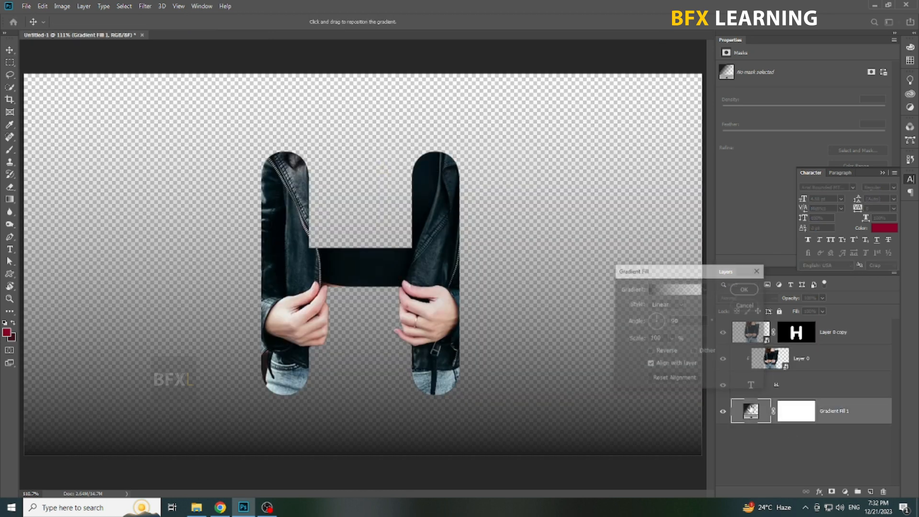
{"action": "left_click", "coordinate": [677, 290]}
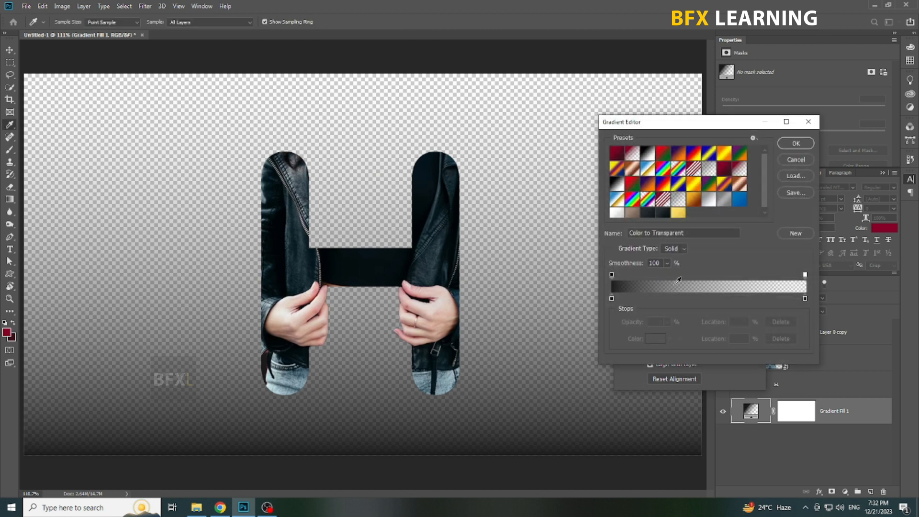
{"action": "left_click", "coordinate": [678, 213]}
{"action": "left_click", "coordinate": [805, 299]}
{"action": "left_click", "coordinate": [654, 339]}
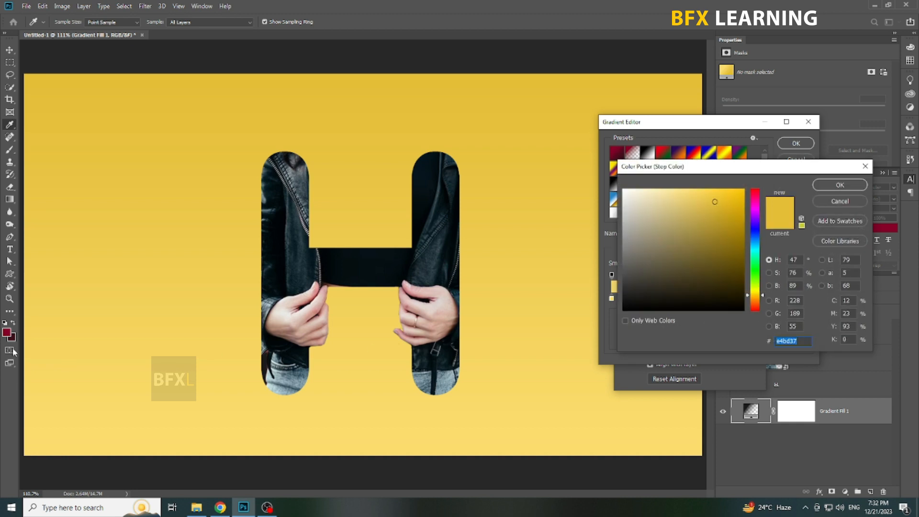
{"action": "left_click", "coordinate": [14, 335]}
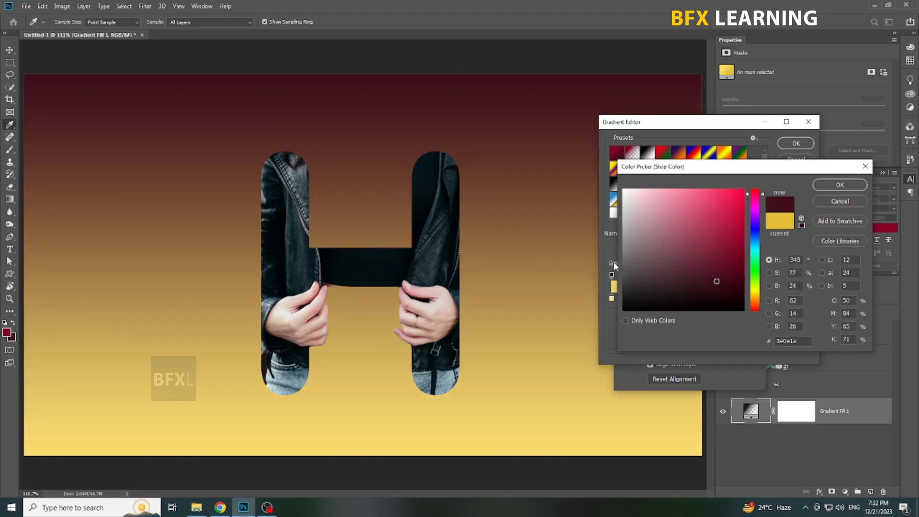
{"action": "left_click", "coordinate": [840, 184]}
Set the gradient's start color stop to crimson 850028 and change the gradient fill style to Radial.
{"action": "left_click", "coordinate": [613, 299]}
{"action": "left_click", "coordinate": [657, 339]}
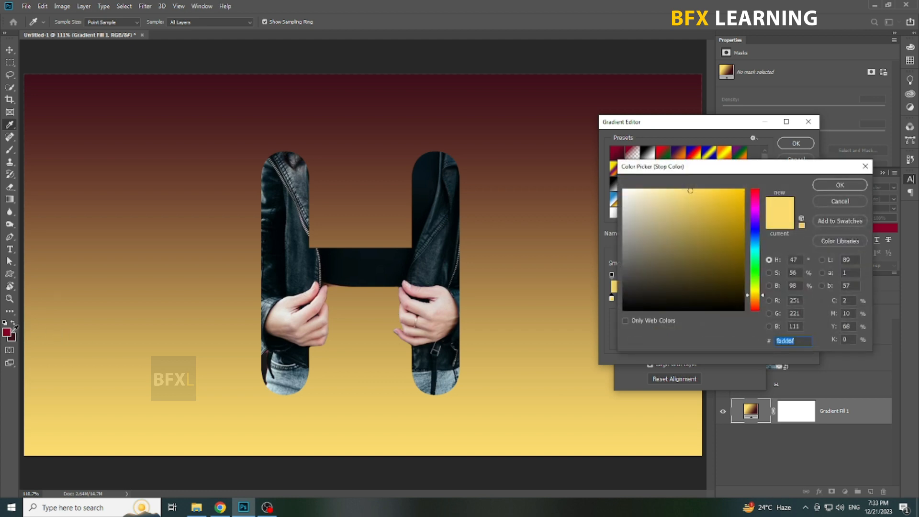
{"action": "left_click", "coordinate": [6, 333]}
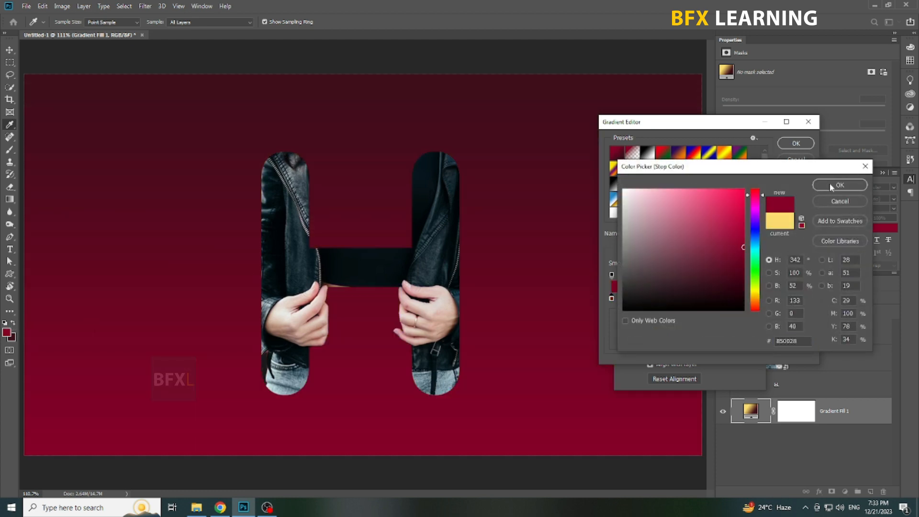
{"action": "left_click", "coordinate": [832, 185]}
{"action": "left_click", "coordinate": [796, 143]}
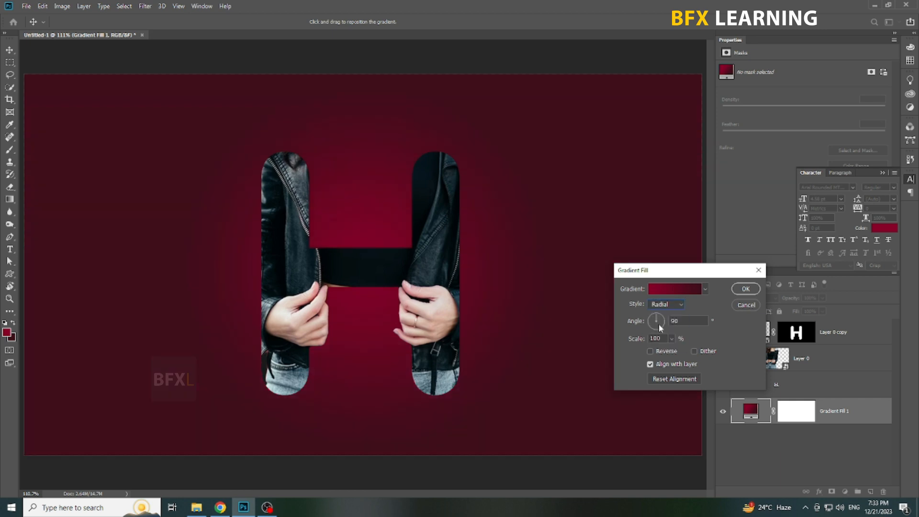
Lighten the radial gradient's outer color stop to 4f0f1f and apply the gradient fill settings.
{"action": "left_click", "coordinate": [687, 287]}
{"action": "left_click", "coordinate": [805, 299]}
{"action": "left_click", "coordinate": [656, 339]}
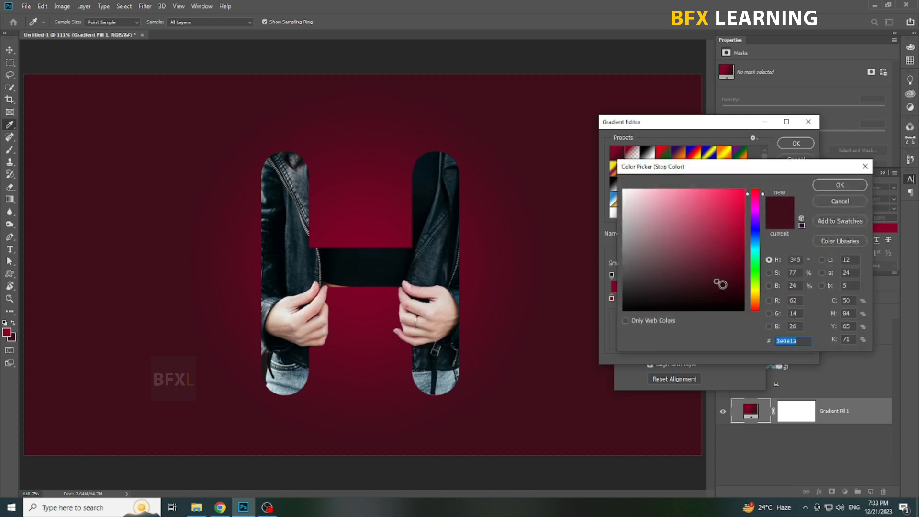
{"action": "left_click", "coordinate": [721, 272]}
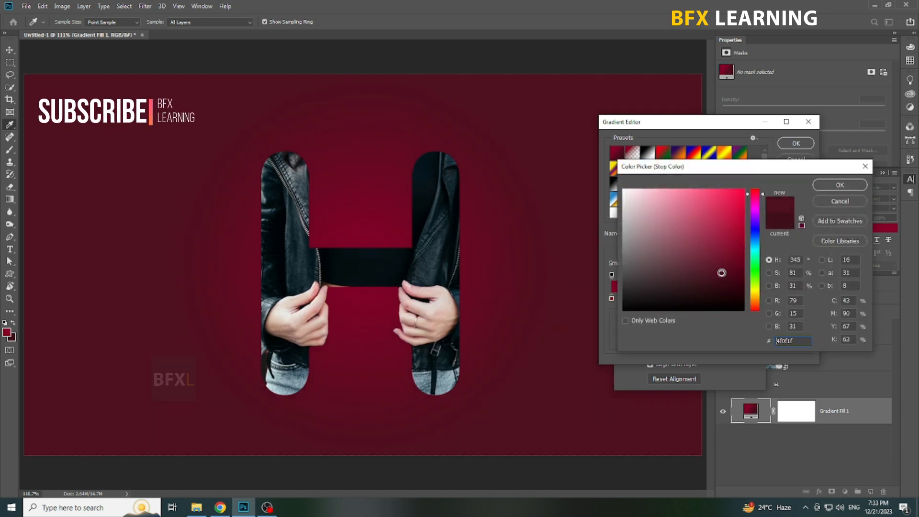
{"action": "left_click", "coordinate": [840, 185]}
{"action": "left_click", "coordinate": [796, 143]}
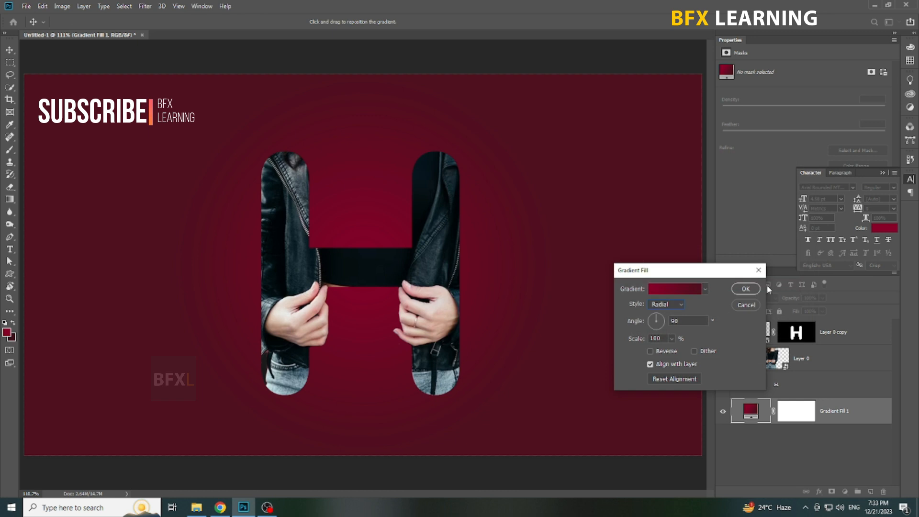
{"action": "left_click", "coordinate": [750, 288]}
Add a white outside stroke of 4 px at 100% opacity to the H text layer.
{"action": "left_click", "coordinate": [830, 387]}
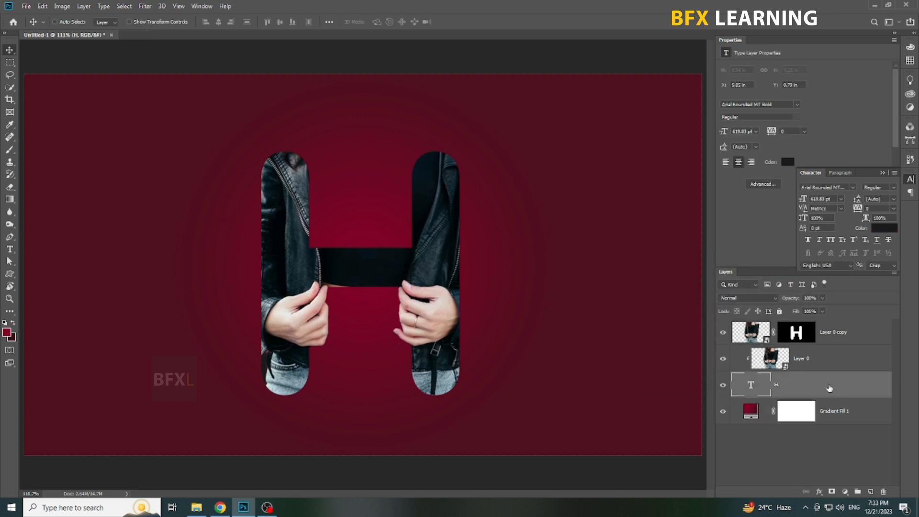
{"action": "right_click", "coordinate": [830, 388]}
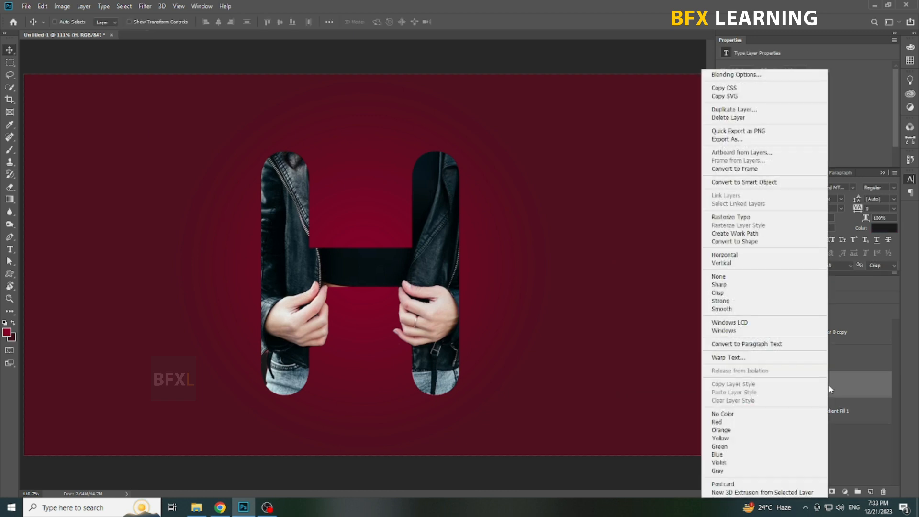
{"action": "left_click", "coordinate": [726, 75]}
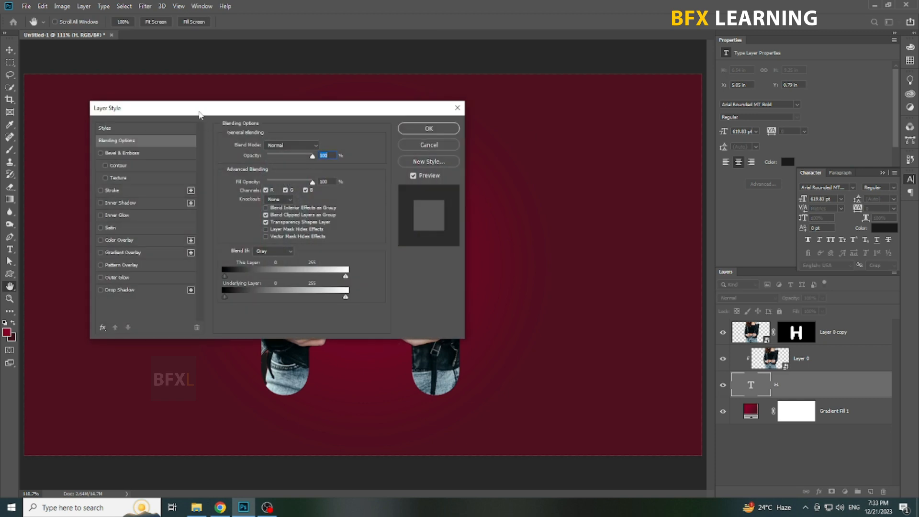
{"action": "left_click_drag", "start_coordinate": [199, 113], "coordinate": [608, 135]}
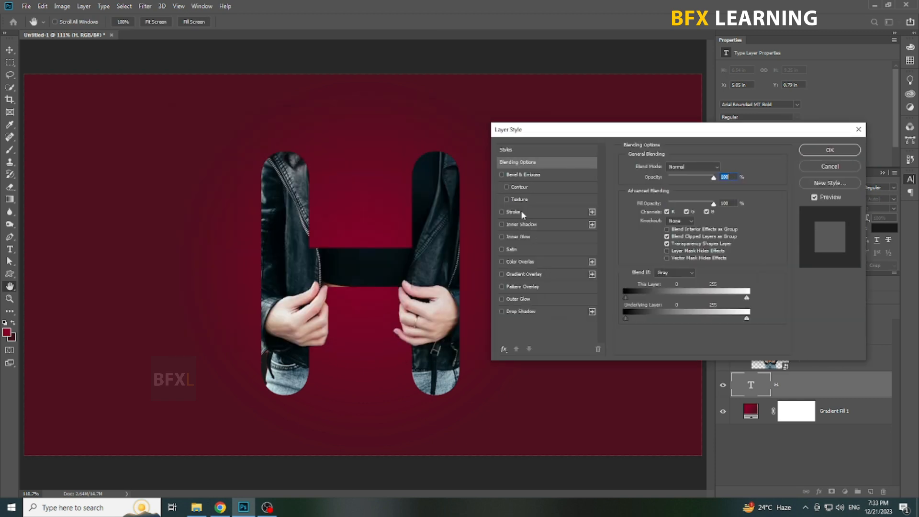
{"action": "left_click", "coordinate": [514, 212]}
{"action": "left_click", "coordinate": [724, 167]}
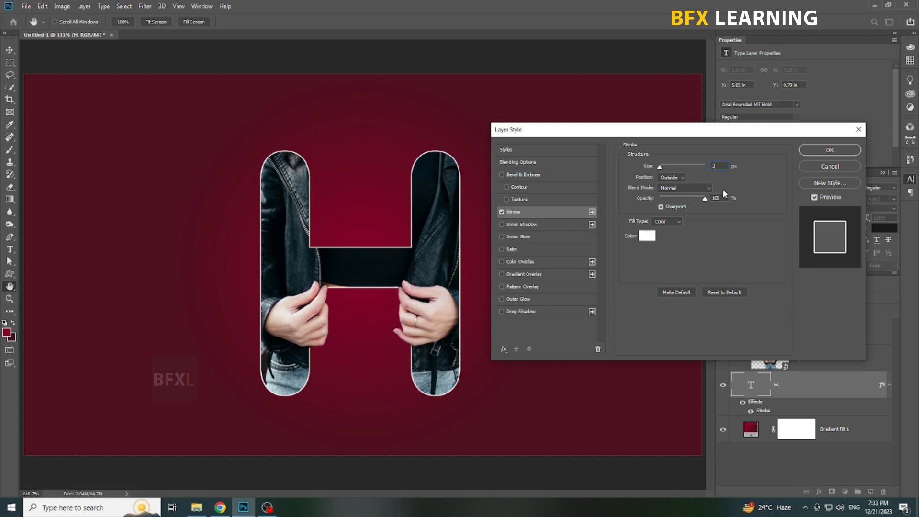
{"action": "key", "text": "Up"}
{"action": "key", "text": "Up"}
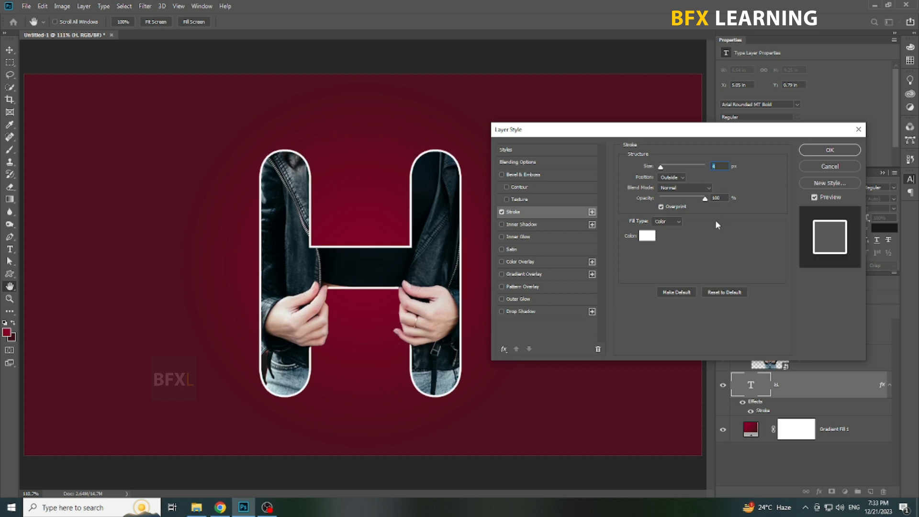
Add a black drop shadow to the H at 100% opacity, 90° angle, 5 px distance and 32 px size.
{"action": "left_click", "coordinate": [531, 312]}
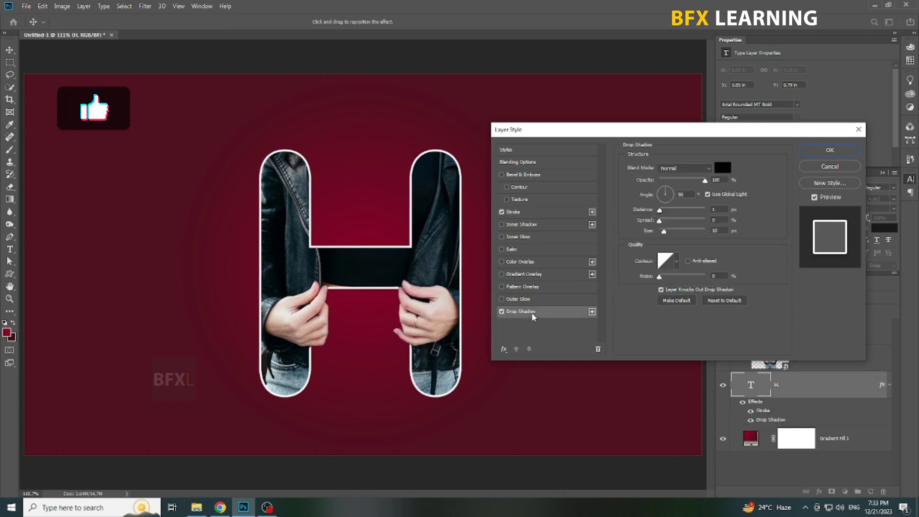
{"action": "mouse_move", "coordinate": [664, 231]}
{"action": "left_mouse_down"}
{"action": "mouse_move", "coordinate": [673, 233]}
{"action": "mouse_move", "coordinate": [668, 214]}
{"action": "left_mouse_up"}
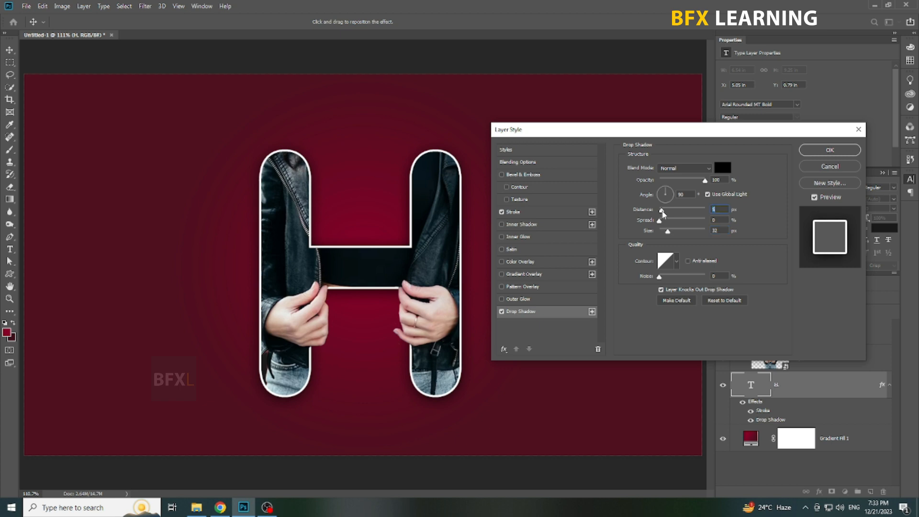
{"action": "left_click", "coordinate": [522, 224]}
{"action": "left_click", "coordinate": [563, 312]}
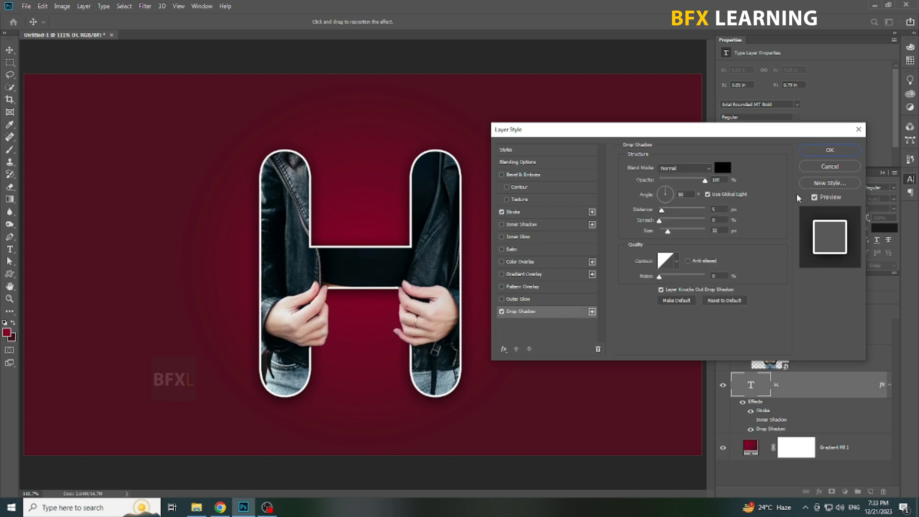
{"action": "left_click", "coordinate": [830, 150]}
{"action": "right_click", "coordinate": [502, 292]}
{"action": "left_click", "coordinate": [518, 297]}
{"action": "key", "text": "ctrl+1"}
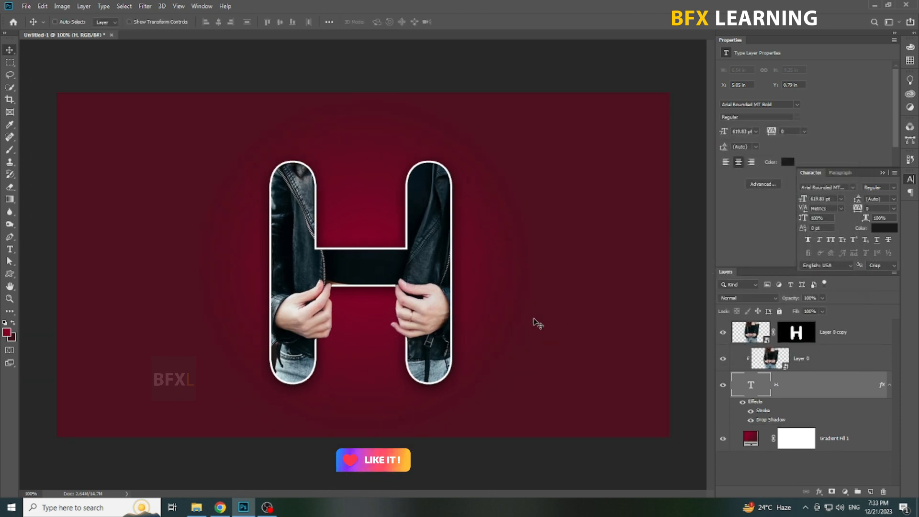
Create a new layer on top of the stack and add the text "Letter" beside the H's upper left leg.
{"action": "left_click", "coordinate": [857, 339]}
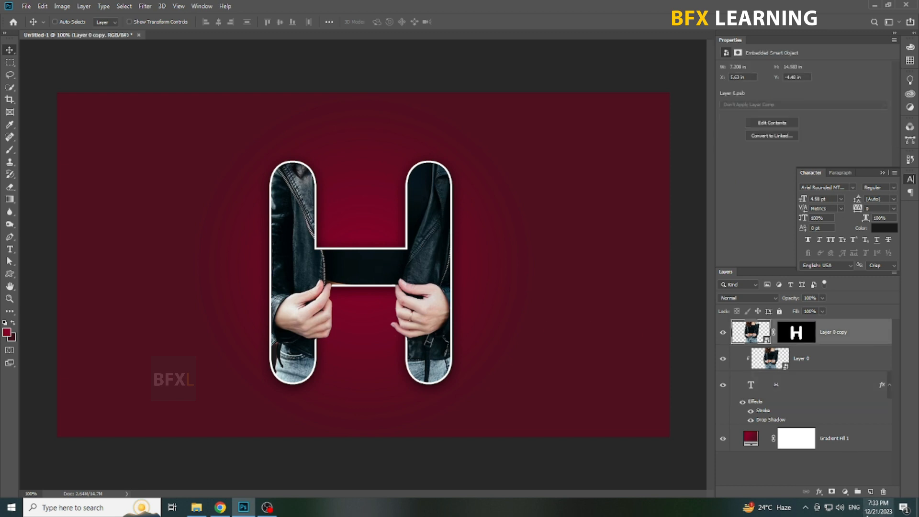
{"action": "left_click", "coordinate": [870, 491]}
{"action": "left_click", "coordinate": [10, 249]}
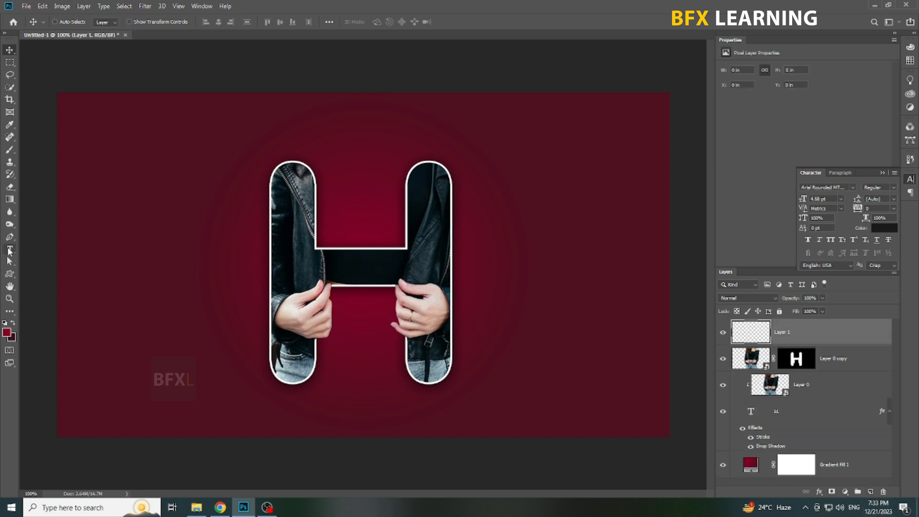
{"action": "left_click", "coordinate": [183, 153]}
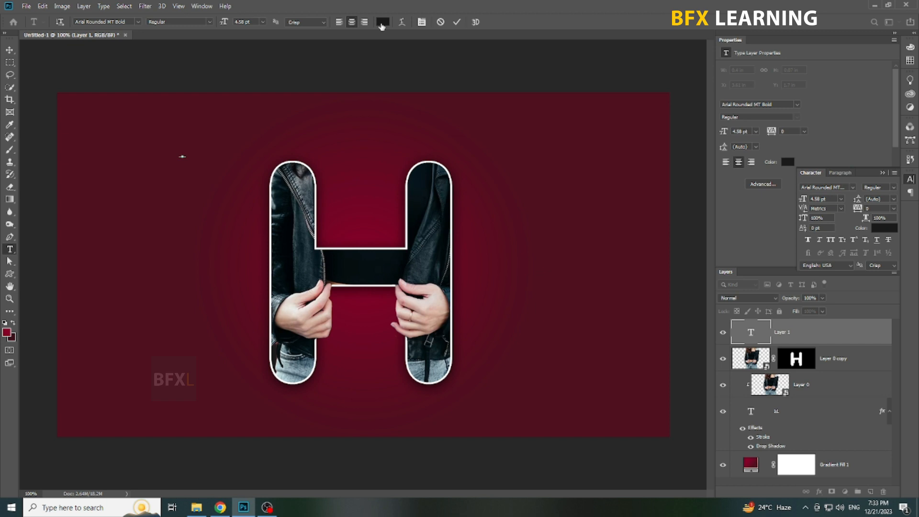
{"action": "left_click", "coordinate": [382, 22]}
{"action": "left_click", "coordinate": [836, 206]}
{"action": "left_click", "coordinate": [215, 168]}
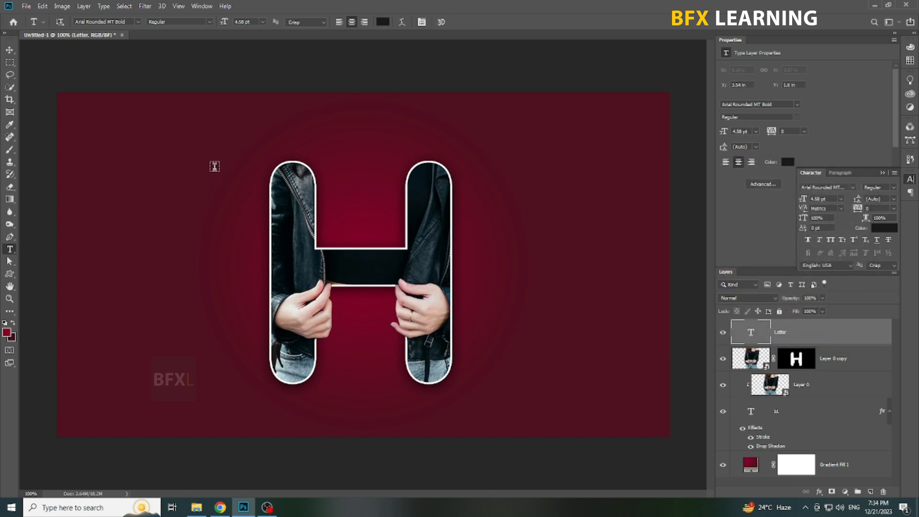
Enlarge the "Letter" text to about 81.73 pt and move it just above the H's left leg.
{"action": "key", "text": "ctrl+t"}
{"action": "left_click_drag", "start_coordinate": [186, 158], "coordinate": [270, 273]}
{"action": "key", "text": "Return"}
{"action": "left_click_drag", "start_coordinate": [254, 180], "coordinate": [240, 147]}
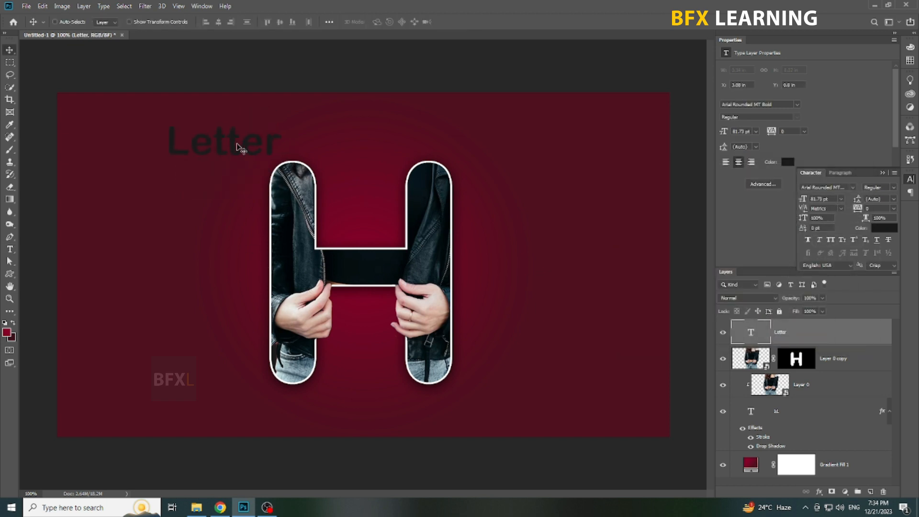
Recolor the whole "Letter" text to muted gold aa8442.
{"action": "key", "text": "t"}
{"action": "left_click", "coordinate": [242, 147]}
{"action": "key", "text": "ctrl+a"}
{"action": "left_click", "coordinate": [383, 22]}
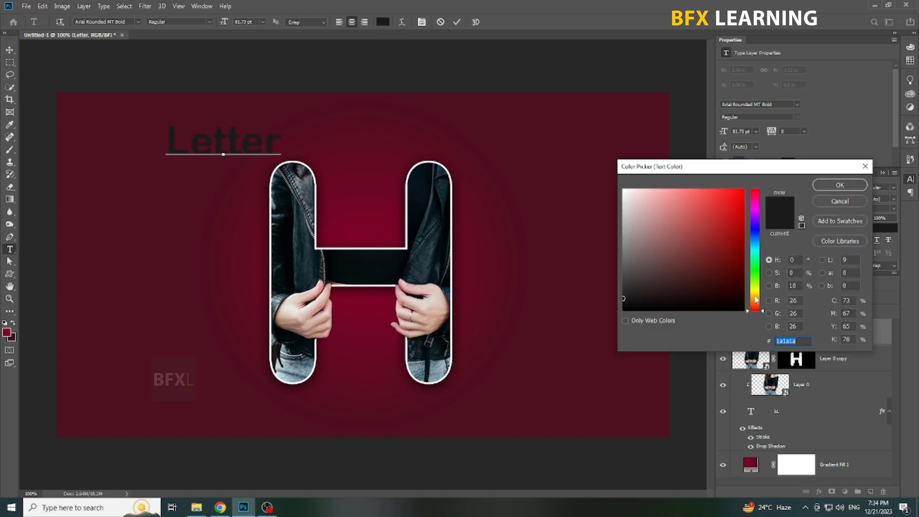
{"action": "left_click_drag", "start_coordinate": [756, 299], "coordinate": [756, 292]}
{"action": "left_click", "coordinate": [743, 193]}
{"action": "left_click", "coordinate": [847, 313]}
{"action": "type", "text": "20"}
{"action": "key", "text": "Tab"}
{"action": "key", "text": "shift+Tab"}
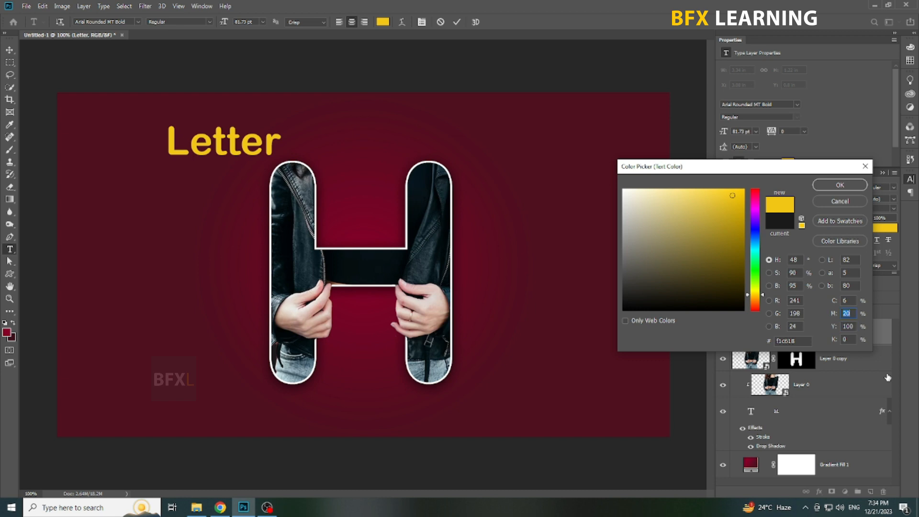
{"action": "type", "text": "67"}
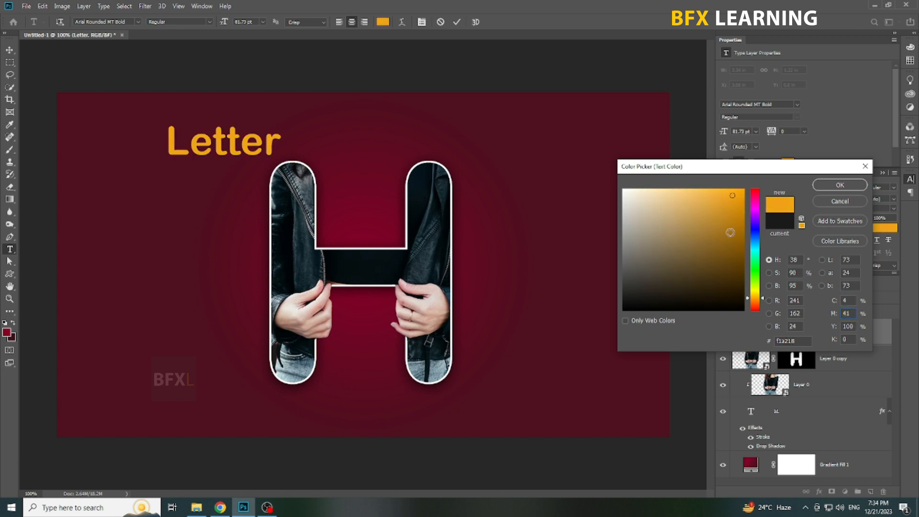
{"action": "left_click", "coordinate": [706, 233]}
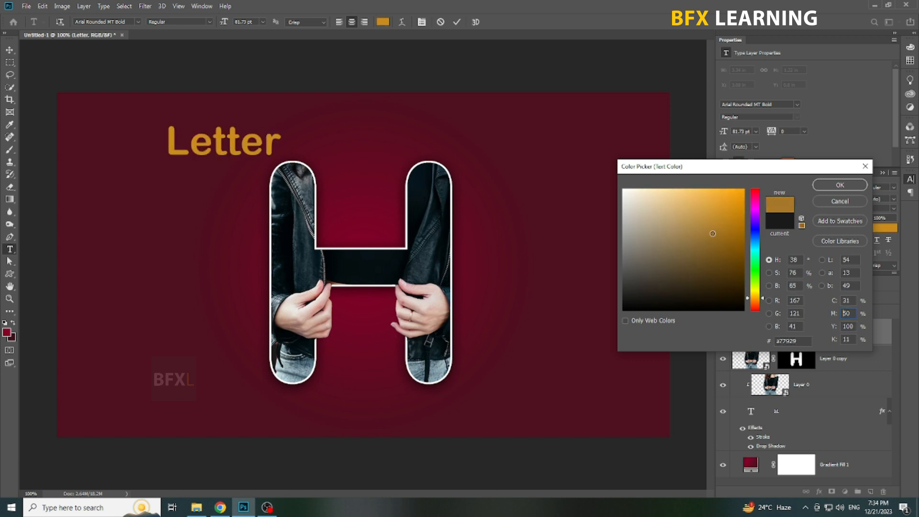
{"action": "left_click", "coordinate": [697, 229]}
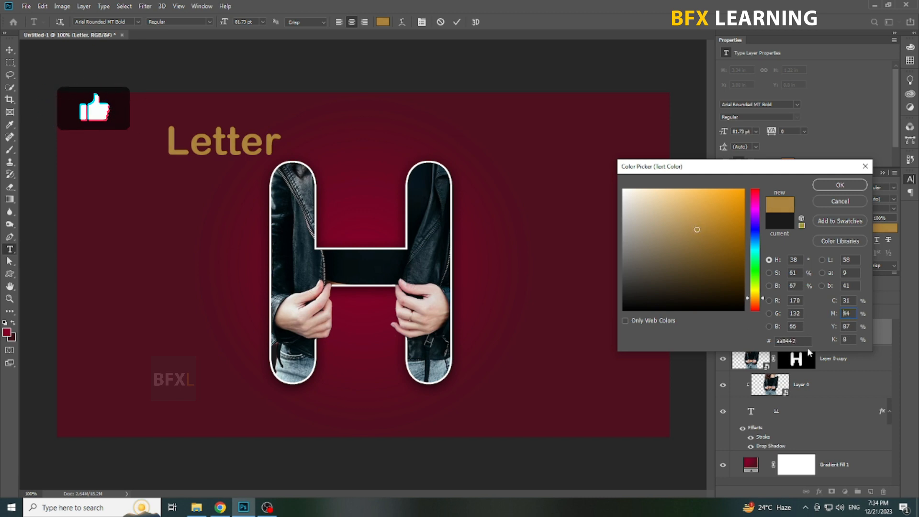
{"action": "left_click", "coordinate": [840, 185]}
Set the "Letter" text to Montserrat Regular in all caps with a tracking of 200.
{"action": "left_click", "coordinate": [93, 22]}
{"action": "type", "text": "mont"}
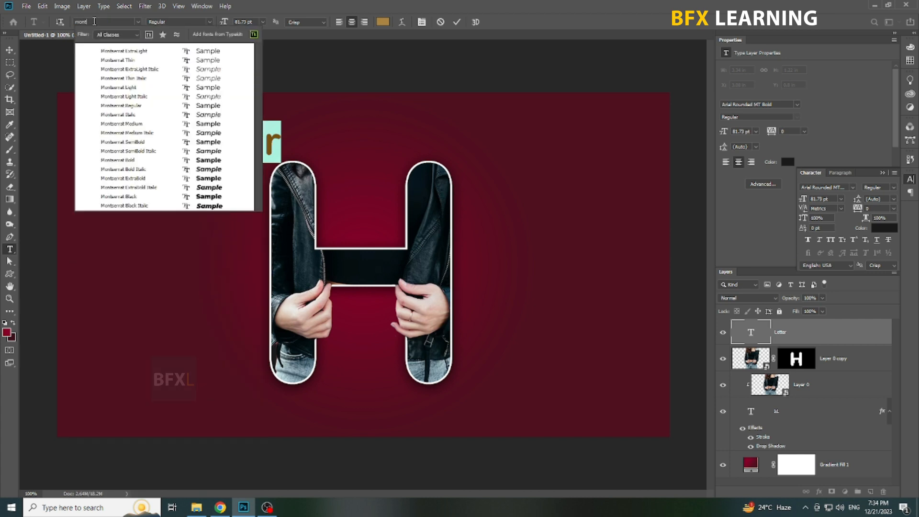
{"action": "left_click", "coordinate": [122, 105]}
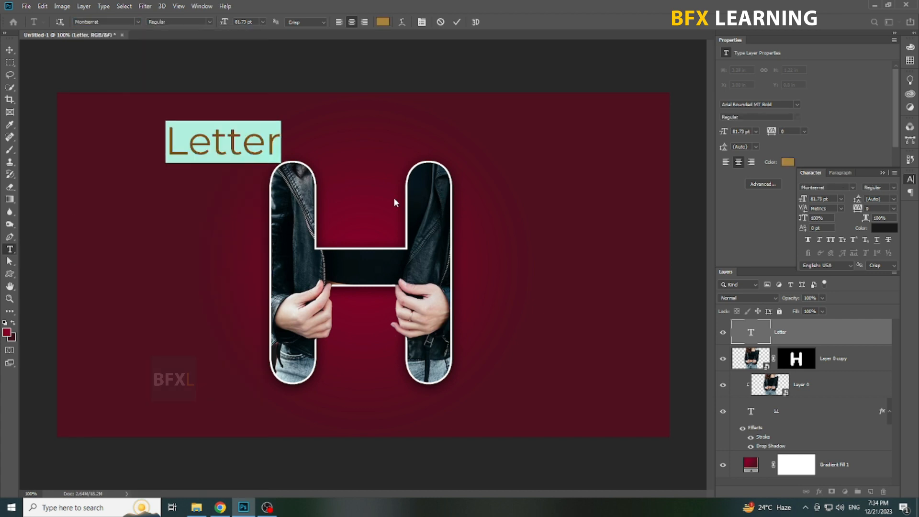
{"action": "left_click", "coordinate": [830, 240]}
{"action": "type", "text": "200"}
{"action": "key", "text": "Return"}
{"action": "key", "text": "ctrl+Return"}
Center the LETTER text horizontally on the canvas.
{"action": "key", "text": "v"}
{"action": "key", "text": "ctrl+a"}
{"action": "left_click", "coordinate": [219, 22]}
{"action": "key", "text": "ctrl+d"}
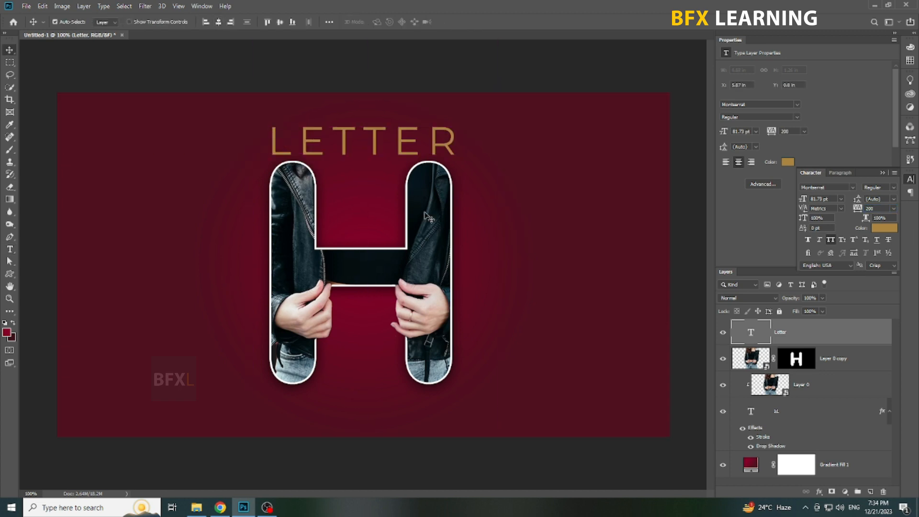
Shrink the LETTER text to about 43.63 pt above the H and place a duplicate of it centered below the H.
{"action": "key", "text": "ctrl+t"}
{"action": "left_click_drag", "start_coordinate": [471, 123], "coordinate": [390, 423]}
{"action": "key", "text": "Return"}
{"action": "key", "text": "shift+Up"}
{"action": "key", "text": "shift+Up"}
{"action": "key", "text": "shift+Up"}
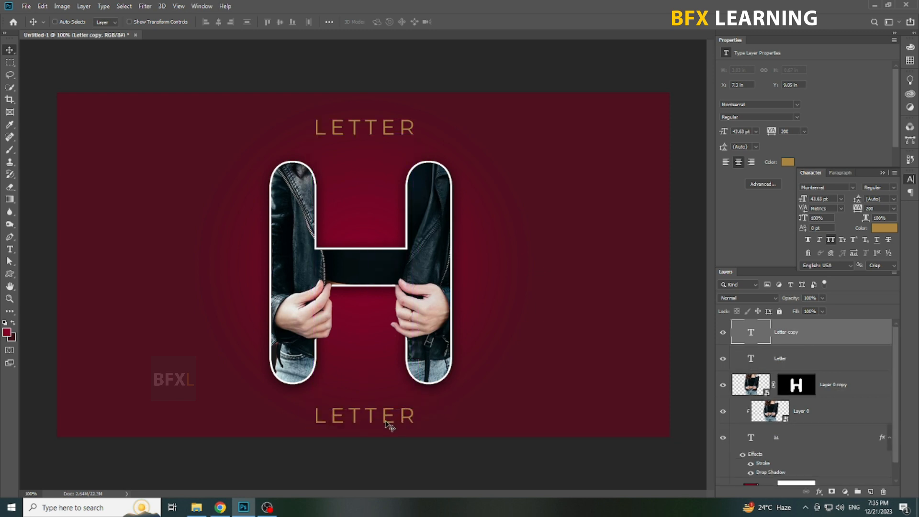
Replace the text of the caption below the H with PORTRAIT and nudge it slightly upward.
{"action": "double_click", "coordinate": [388, 421]}
{"action": "type", "text": "PORTRAIT"}
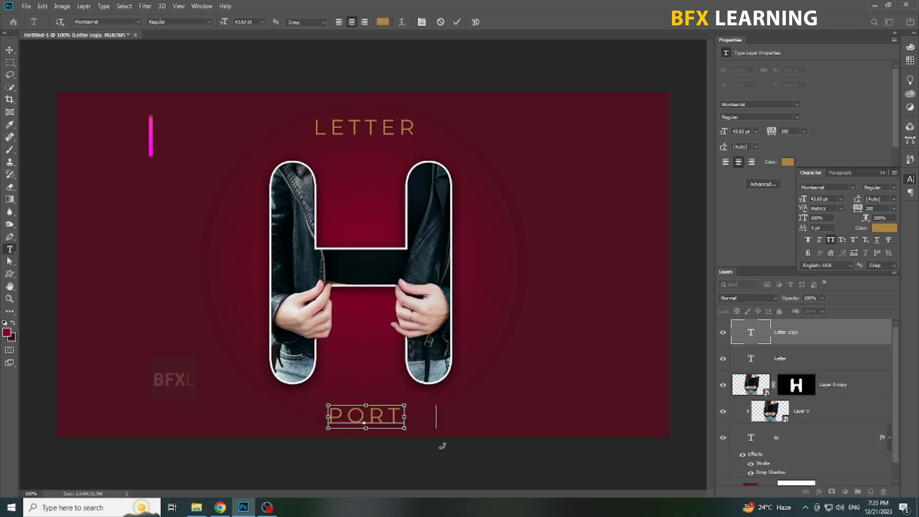
{"action": "key", "text": "ctrl+Return"}
{"action": "key", "text": "v"}
{"action": "key", "text": "shift+Up"}
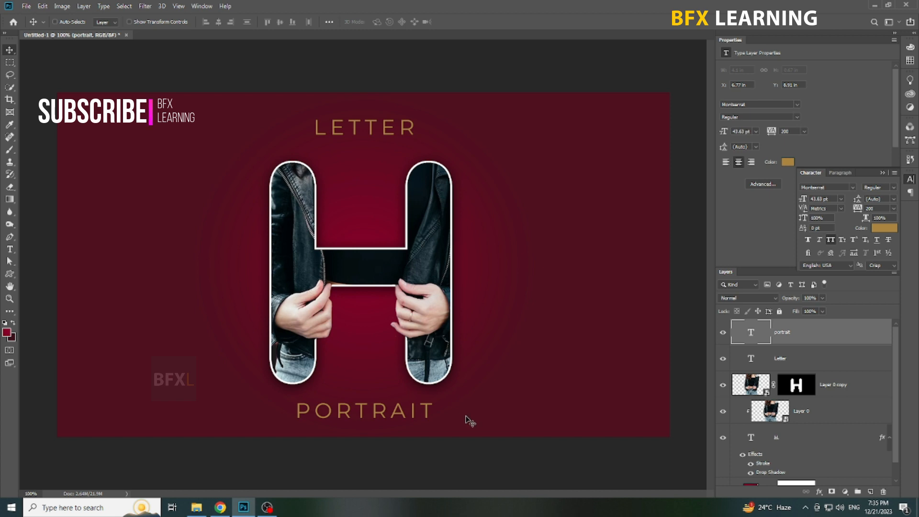
Scale the LETTER and PORTRAIT captions down together to about 39.22 pt.
{"action": "left_click", "coordinate": [361, 127], "text": "ctrl+shift"}
{"action": "key", "text": "ctrl+t"}
{"action": "left_click_drag", "start_coordinate": [432, 423], "coordinate": [411, 409]}
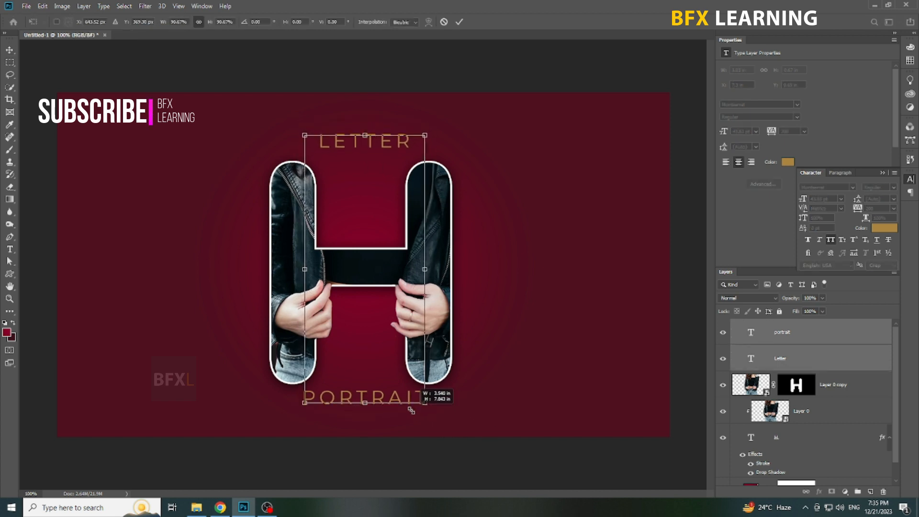
{"action": "key", "text": "Return"}
Spread the captions away from the H by nudging LETTER up and PORTRAIT down.
{"action": "left_click", "coordinate": [846, 367]}
{"action": "key", "text": "shift+Up"}
{"action": "left_click", "coordinate": [421, 398], "text": "ctrl"}
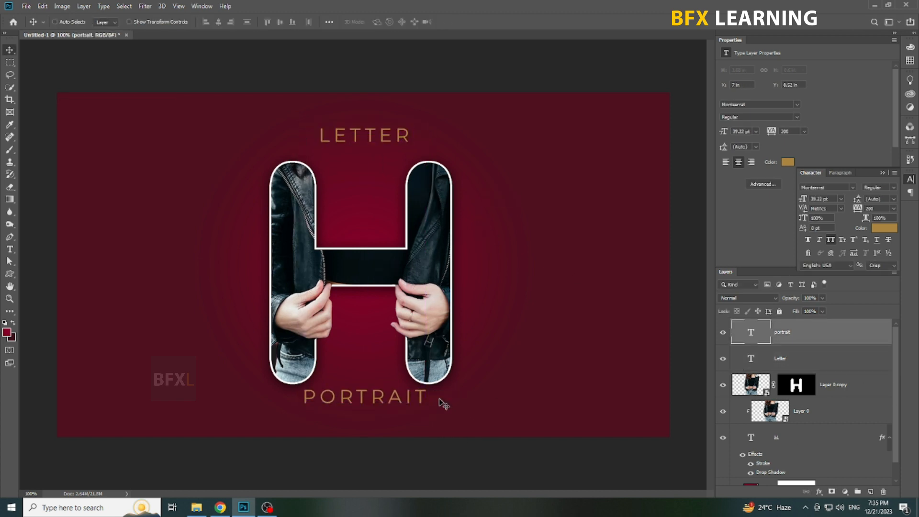
{"action": "key", "text": "shift+Down"}
{"action": "key", "text": "shift+Down"}
Move the H text and both photo layers up together between the captions, and raise the LETTER caption above them.
{"action": "left_click", "coordinate": [863, 393]}
{"action": "left_click", "coordinate": [838, 437], "text": "shift"}
{"action": "key", "text": "shift+Up"}
{"action": "key", "text": "shift+Up"}
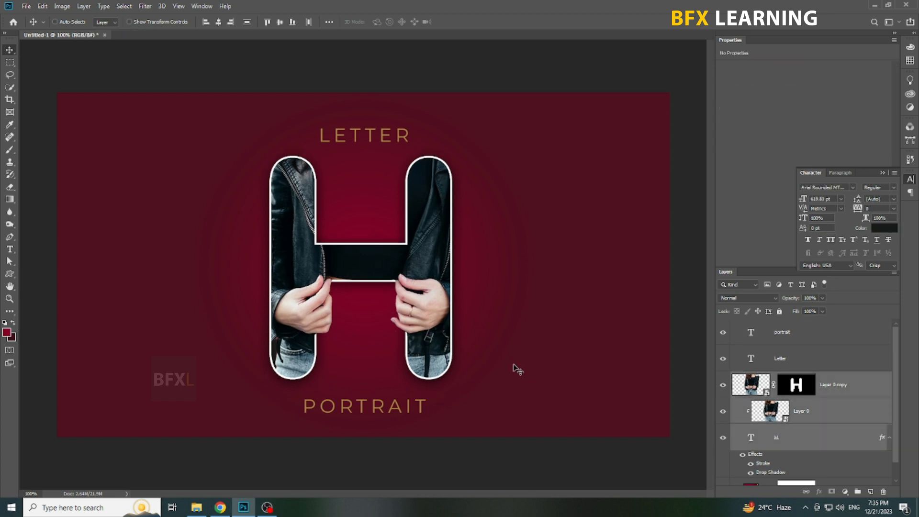
{"action": "left_click", "coordinate": [404, 156]}
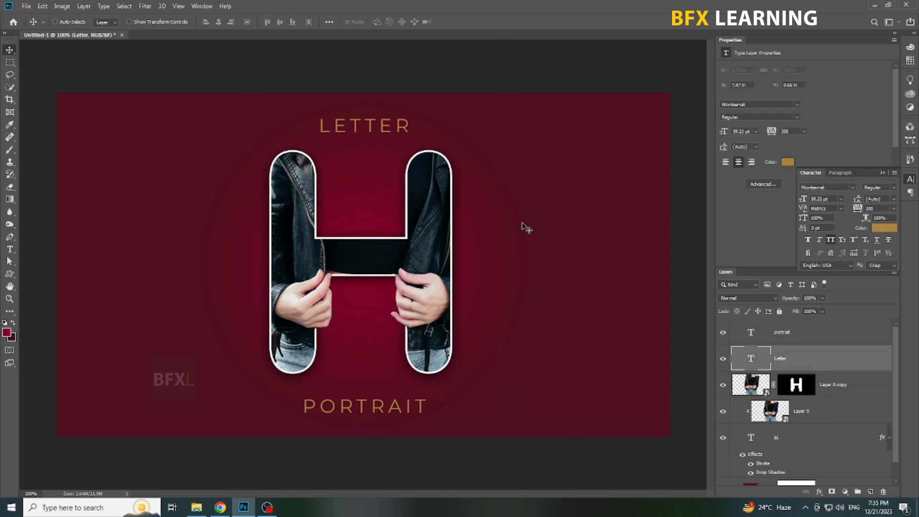
Scale both captions down together to about 34.28 pt.
{"action": "left_click", "coordinate": [410, 406], "text": "shift"}
{"action": "key", "text": "ctrl+t"}
{"action": "left_click_drag", "start_coordinate": [426, 414], "coordinate": [415, 398]}
{"action": "key", "text": "Return"}
{"action": "key", "text": "ctrl+t"}
{"action": "key", "text": "Return"}
Reposition the smaller captions, moving LETTER up above the H and PORTRAIT down toward the canvas's lower edge.
{"action": "left_click", "coordinate": [841, 366]}
{"action": "left_click_drag", "start_coordinate": [546, 289], "coordinate": [545, 263]}
{"action": "key", "text": "shift+Down"}
{"action": "left_click", "coordinate": [826, 331]}
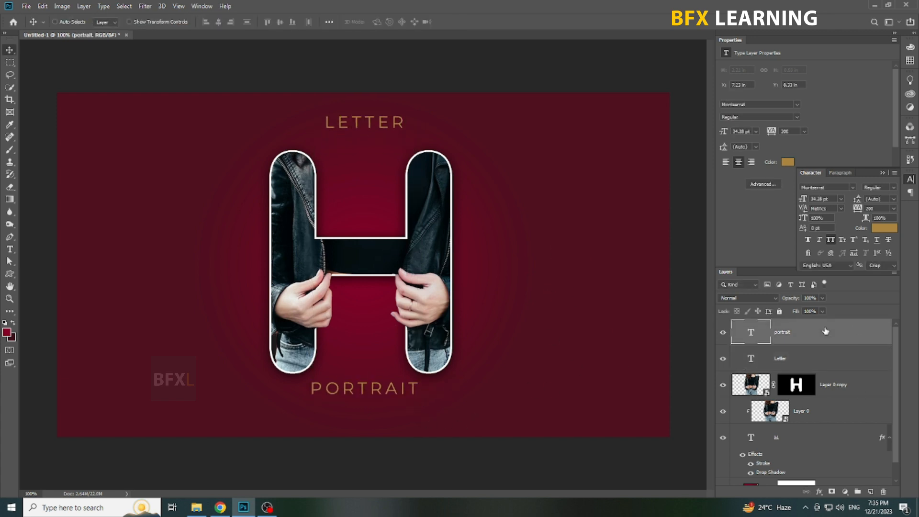
{"action": "key", "text": "shift+Down"}
{"action": "key", "text": "shift+Down"}
{"action": "key", "text": "shift+Down"}
{"action": "key", "text": "shift+Down"}
Hide the interface panels and fit the whole canvas on screen to review the finished artwork.
{"action": "right_click", "coordinate": [452, 303]}
{"action": "left_click", "coordinate": [465, 308]}
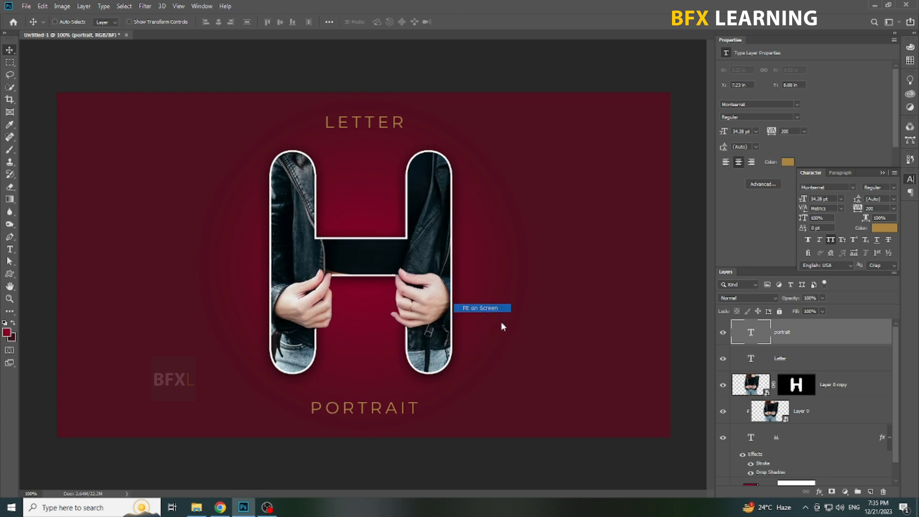
{"action": "key", "text": "Tab"}
{"action": "right_click", "coordinate": [496, 310]}
{"action": "left_click", "coordinate": [510, 316]}
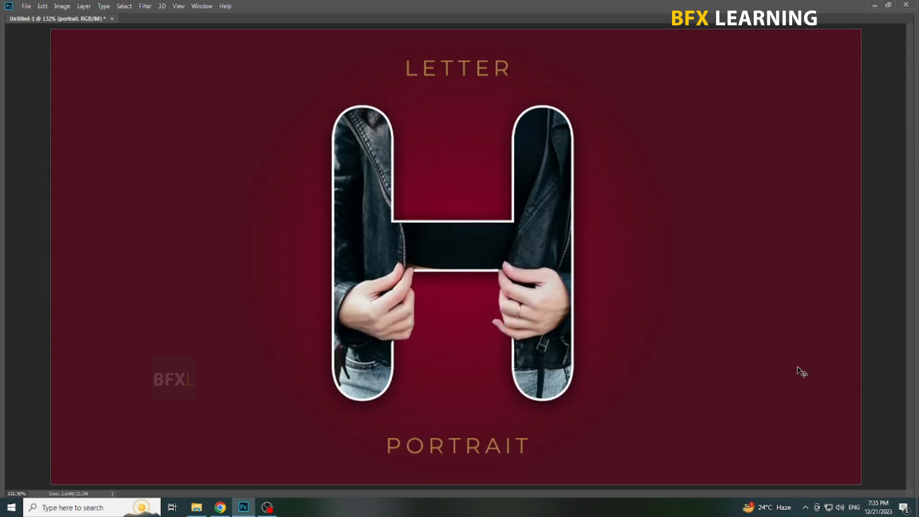